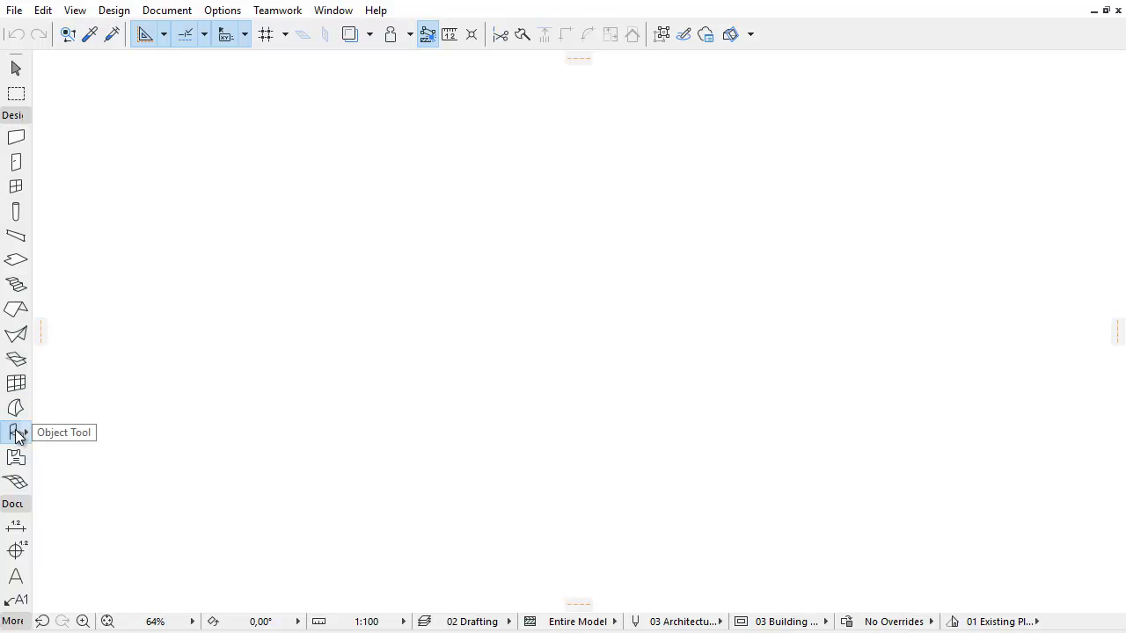
Step: Open Object Default Settings from the Object Tool and browse the library tree to the Chairs 20 folder
double_click(16, 432)
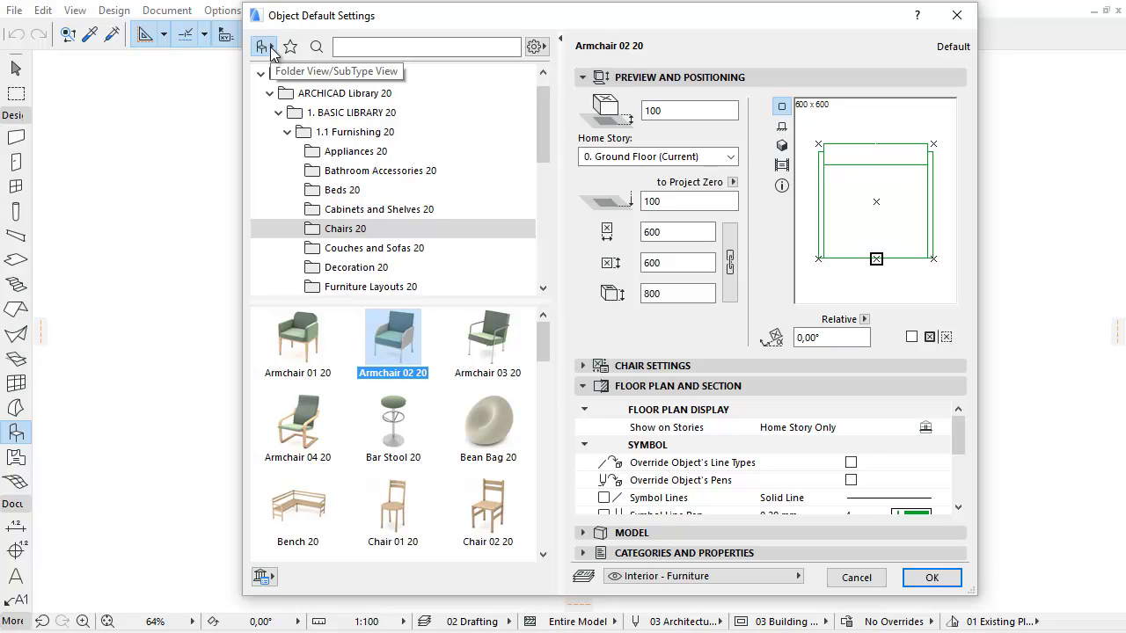
scroll(334, 242, "down", 1)
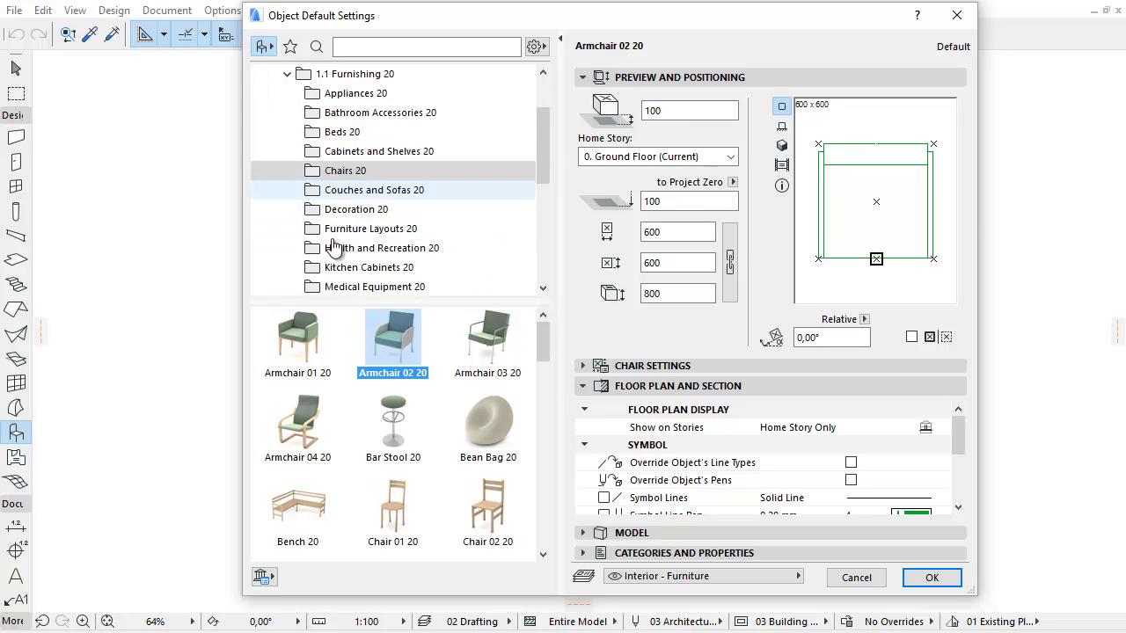
scroll(334, 247, "down", 5)
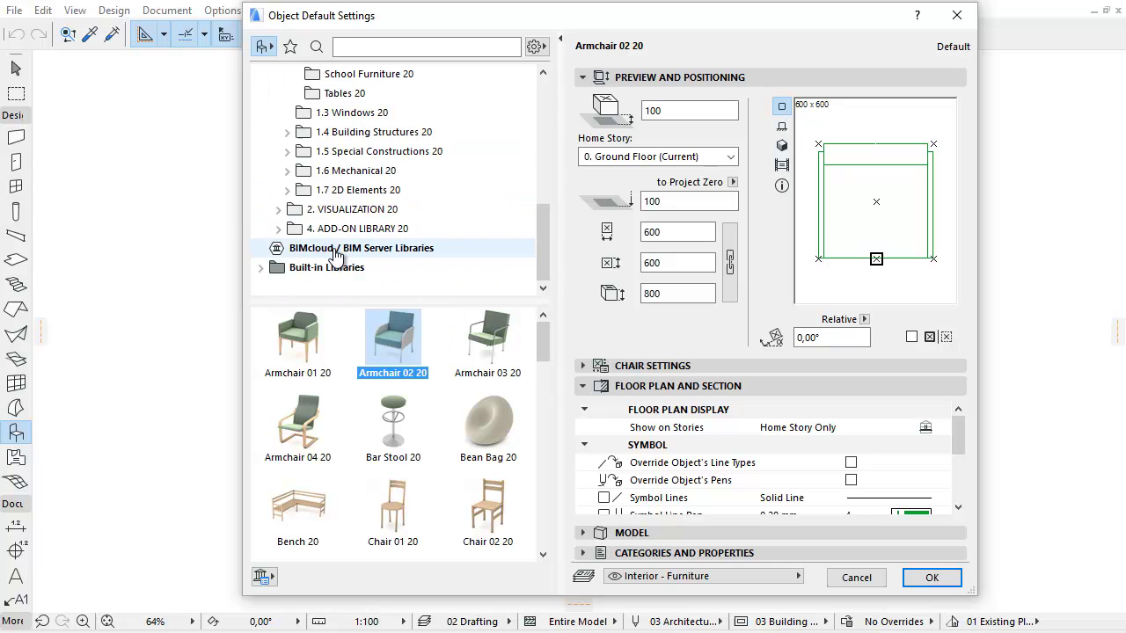
scroll(337, 253, "up", 6)
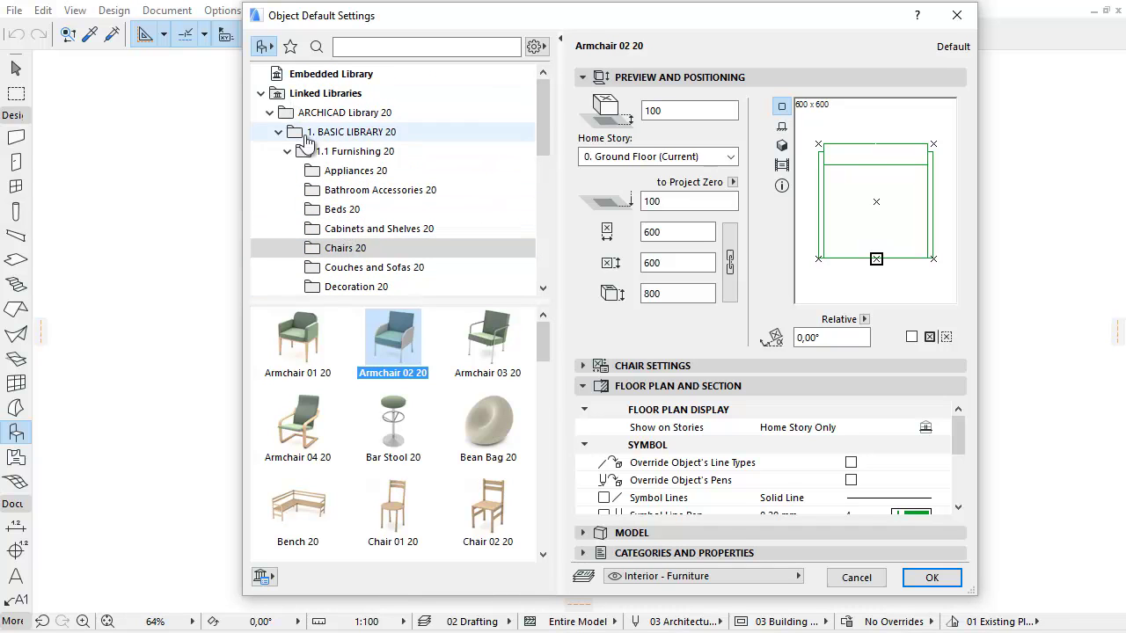
Step: Switch the library to SubType View and browse the Storage, Table and Beds categories
left_click(272, 50)
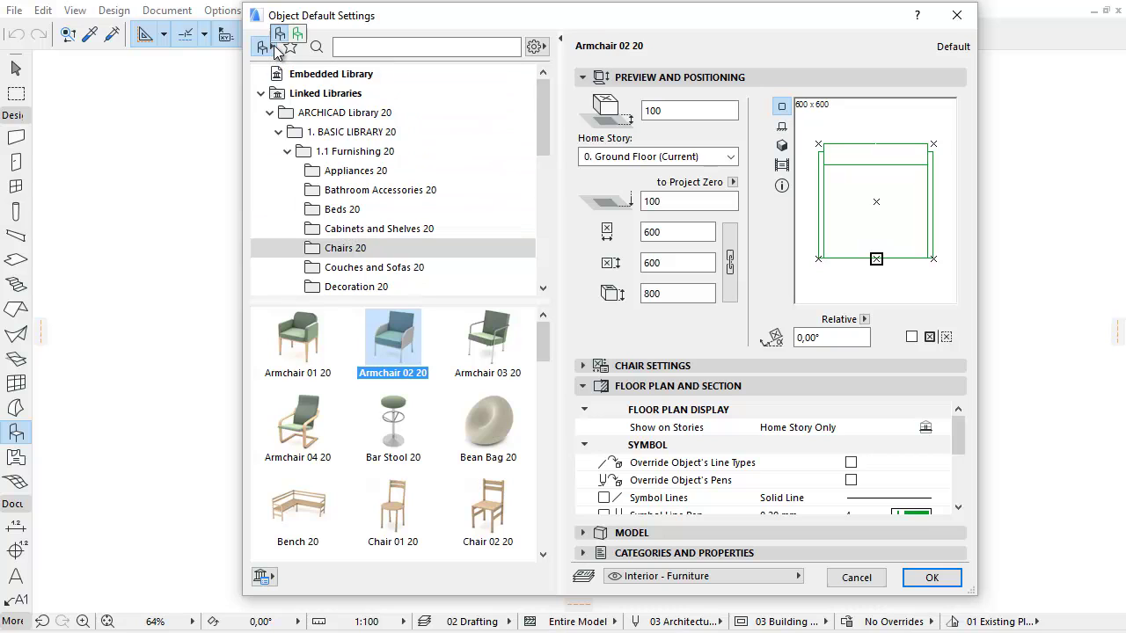
left_click(298, 34)
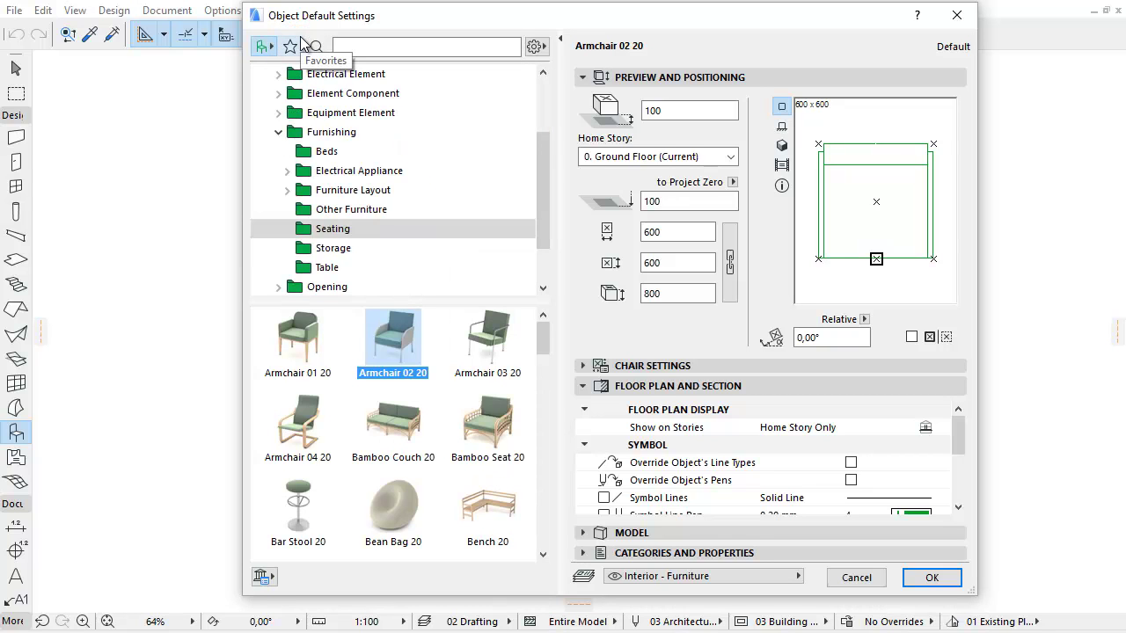
left_click(343, 253)
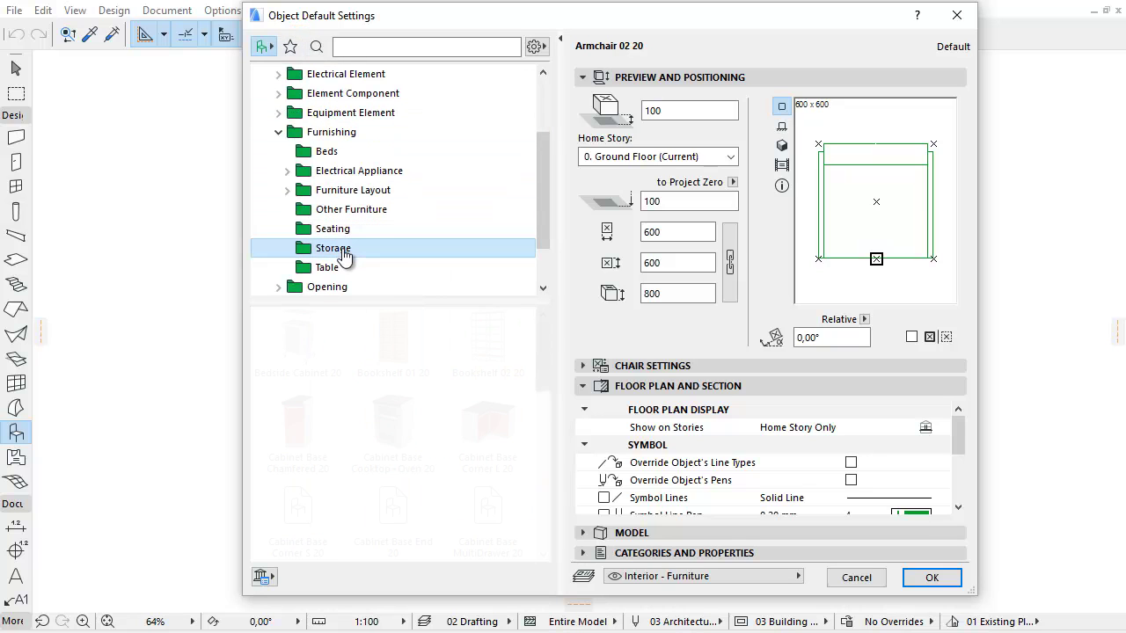
left_click(339, 268)
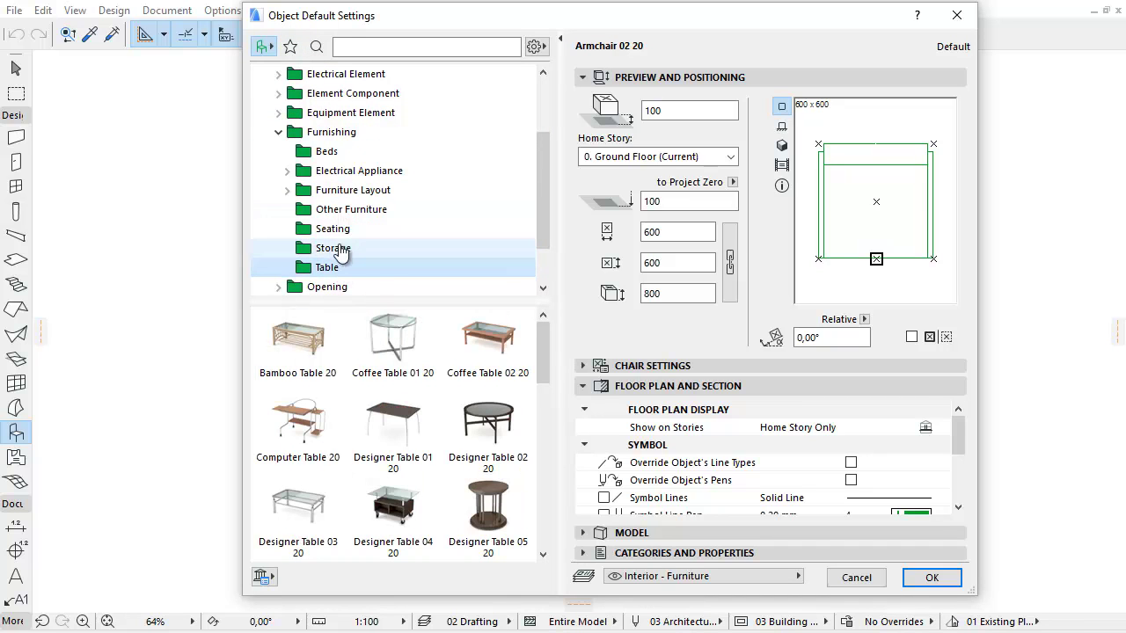
left_click(326, 151)
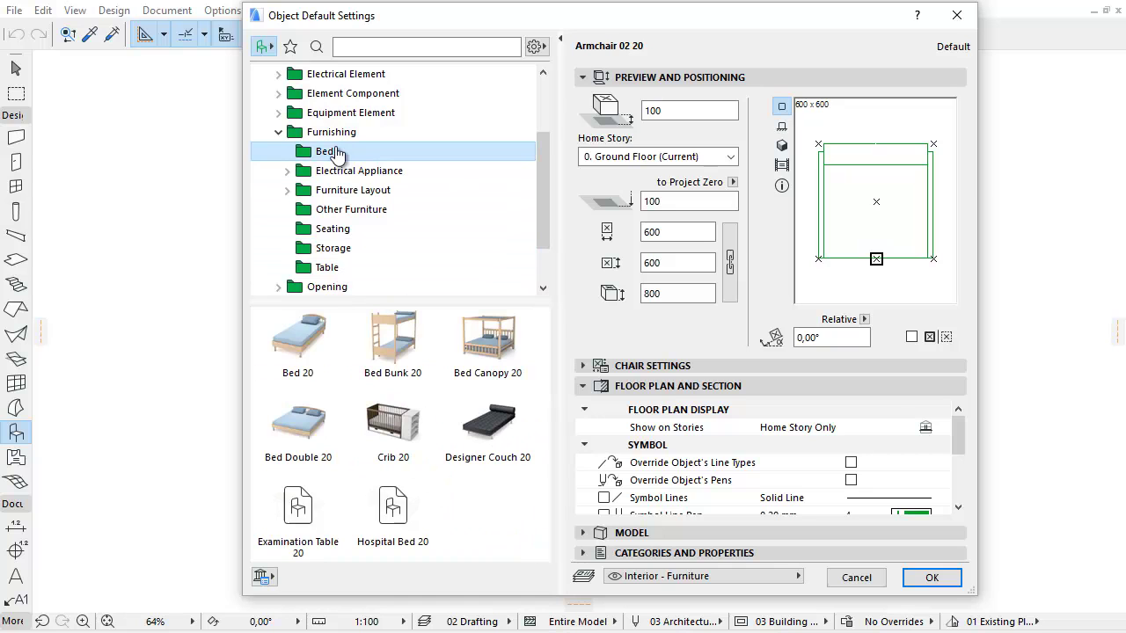
Step: Return to Folder View, show the Favorites, then enter Search View
left_click(273, 44)
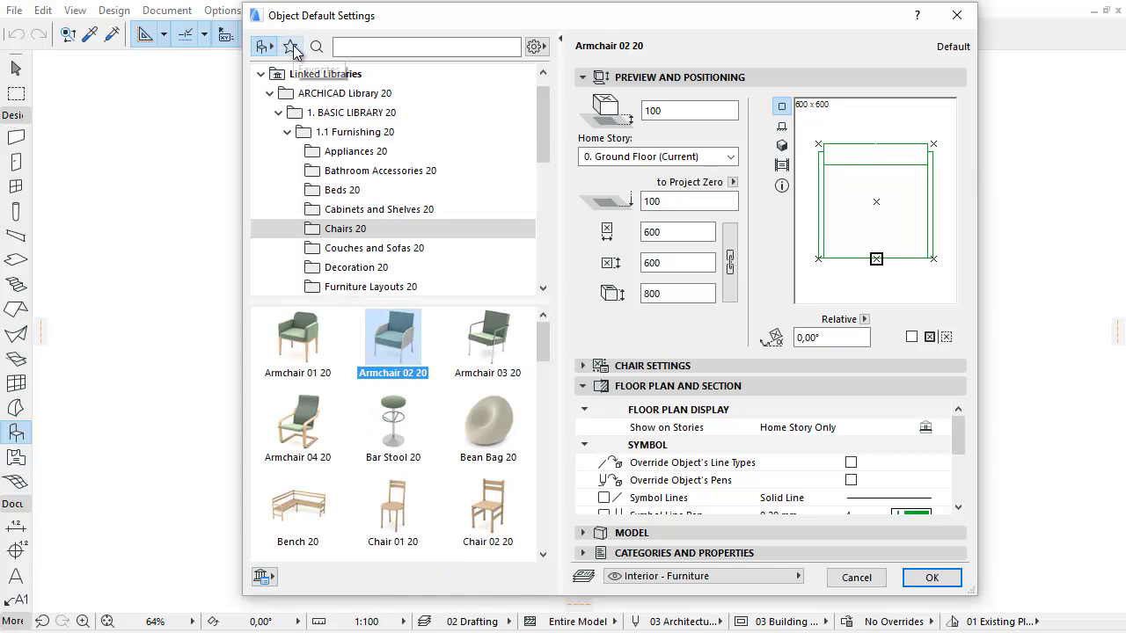
left_click(291, 48)
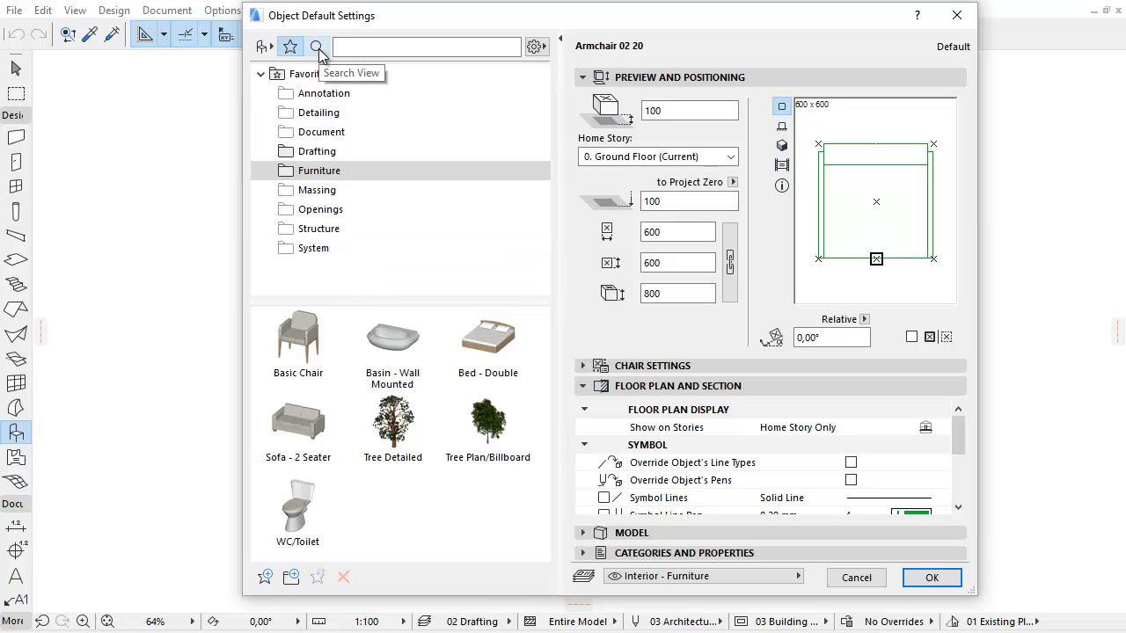
left_click(354, 47)
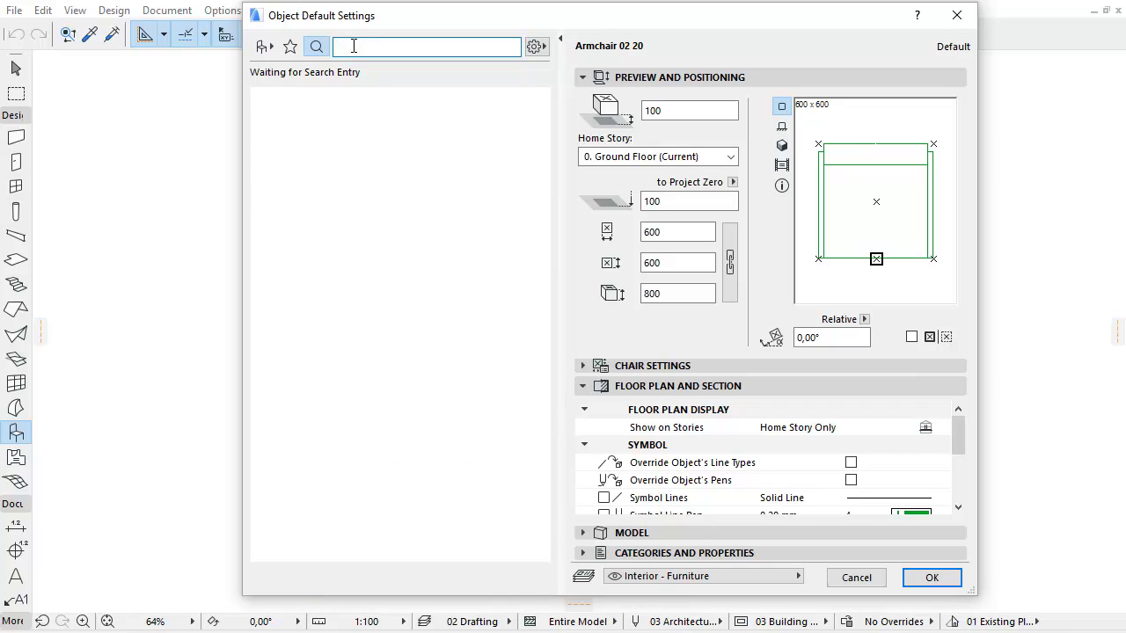
Step: Return the library browser to Folder View showing the Chairs 20 thumbnails
left_click(263, 47)
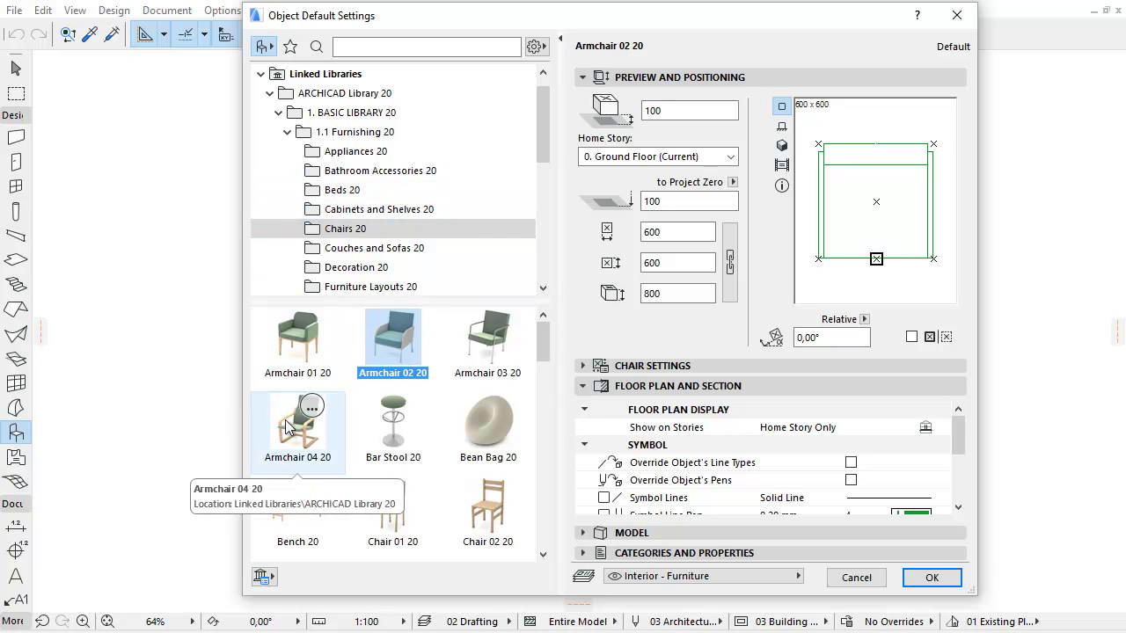
Step: Cycle the library layout through List, Medium Icons and Large Icons
left_click(545, 55)
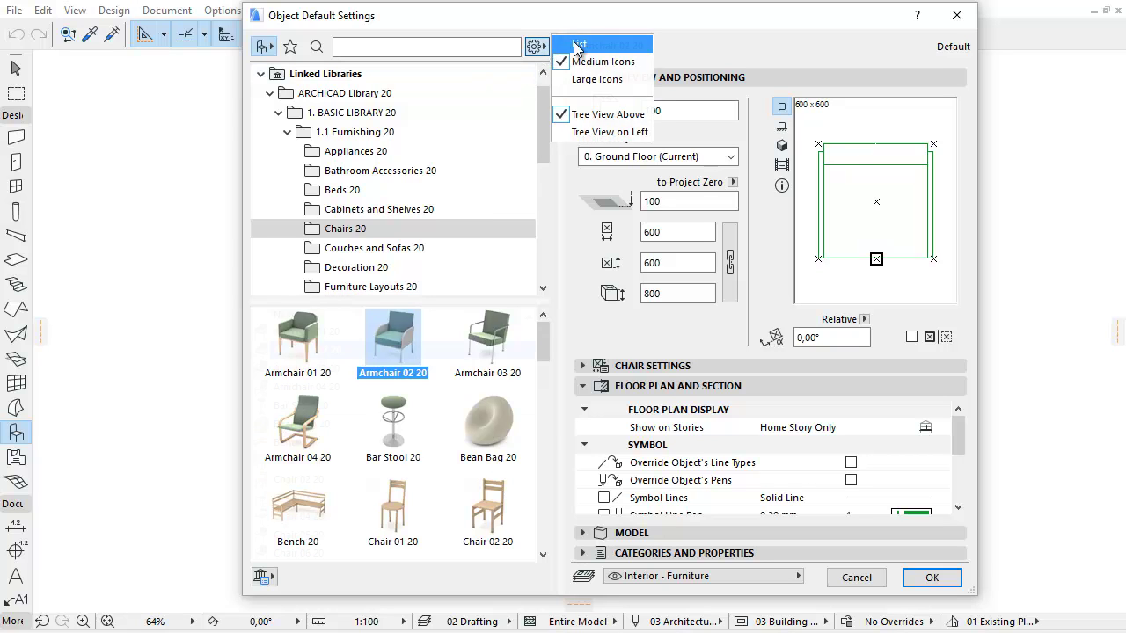
left_click(577, 44)
left_click(545, 50)
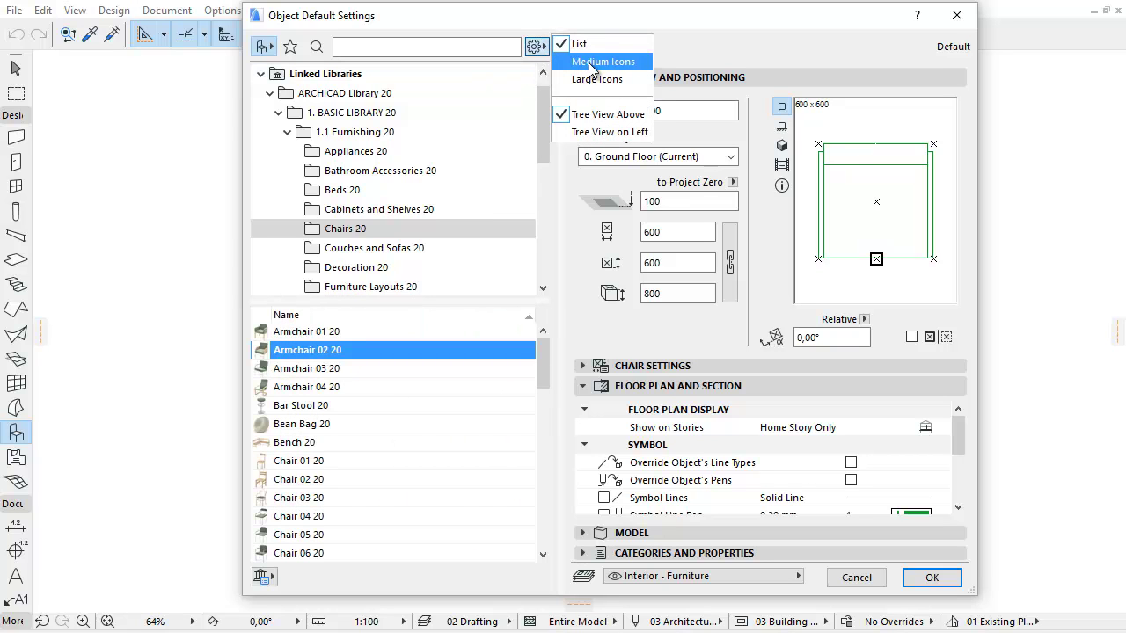
left_click(602, 61)
left_click(536, 46)
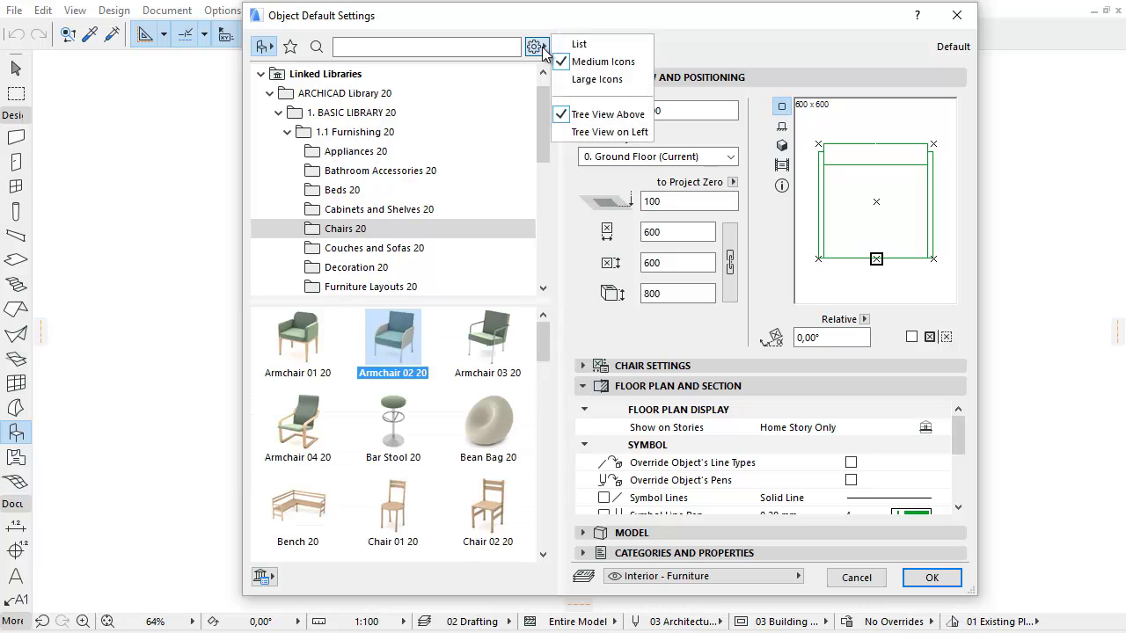
left_click(589, 79)
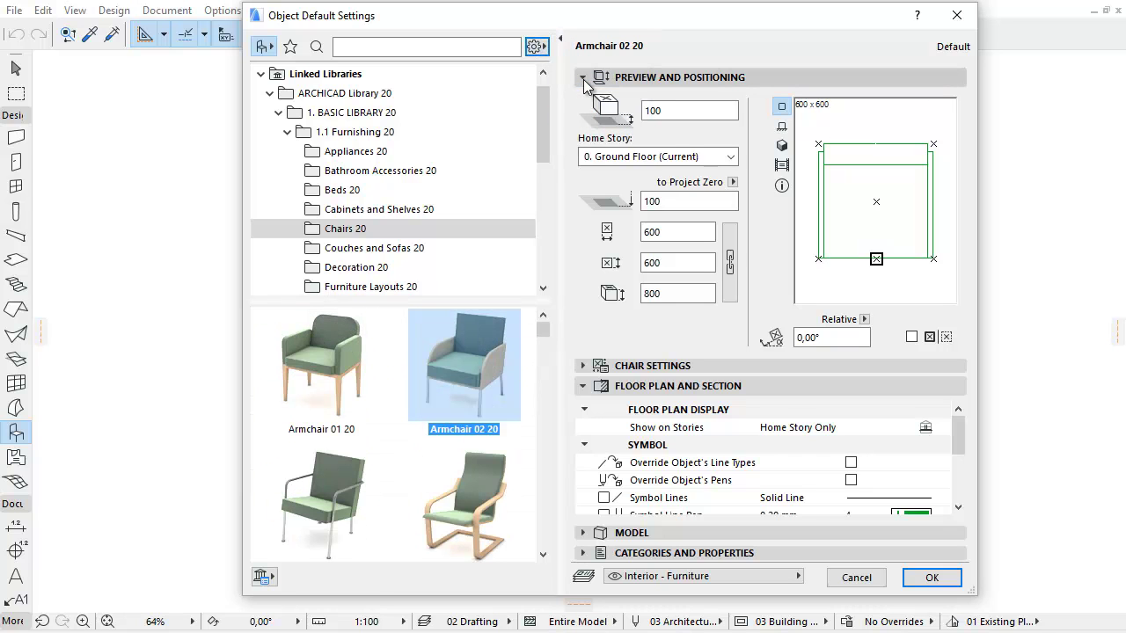
Step: Show the objects as a List, then reverse and restore the ascending Name sort
left_click(536, 47)
left_click(570, 44)
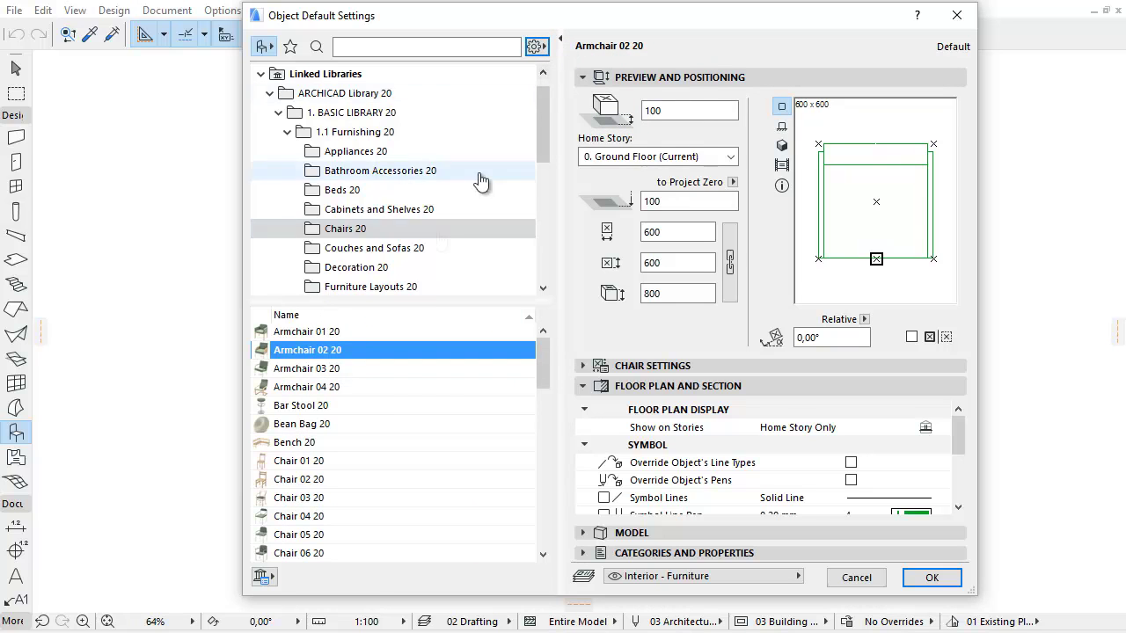
left_click(414, 315)
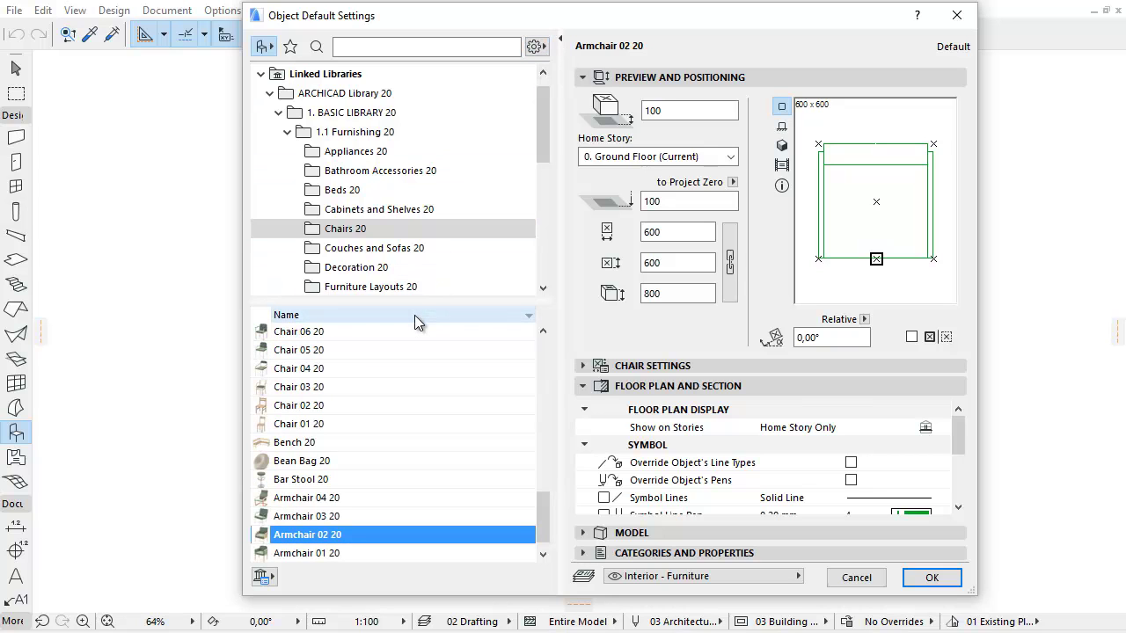
left_click(414, 315)
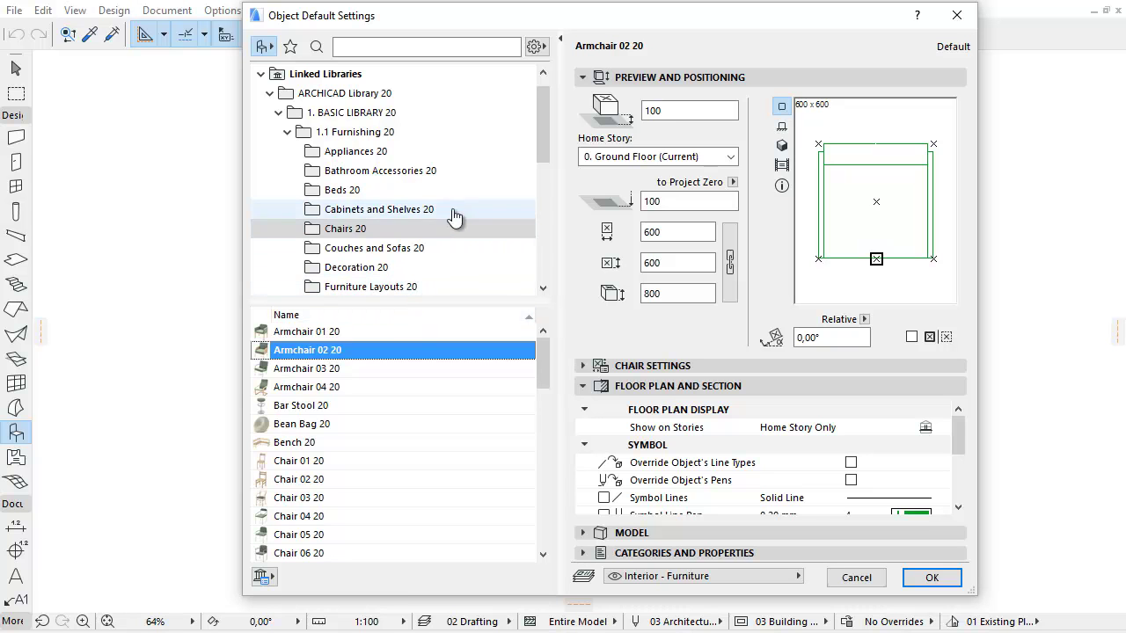
Step: Widen the dialog and library panels, switch to Large Icons, then restore the dialog width
left_click_drag(244, 247, 52, 248)
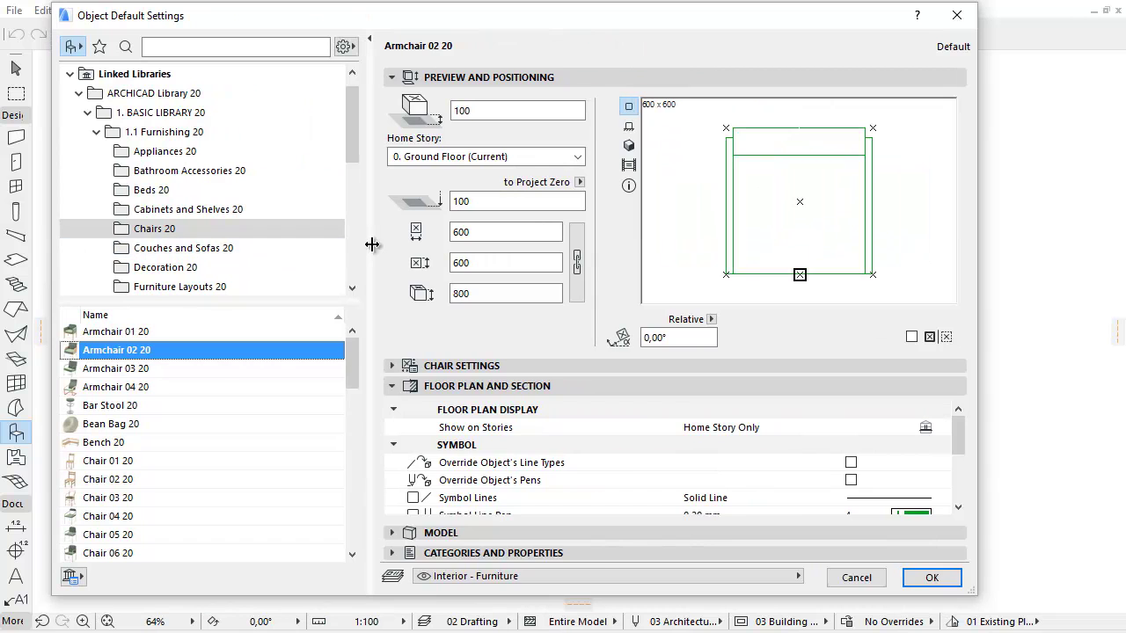
left_click_drag(372, 244, 534, 244)
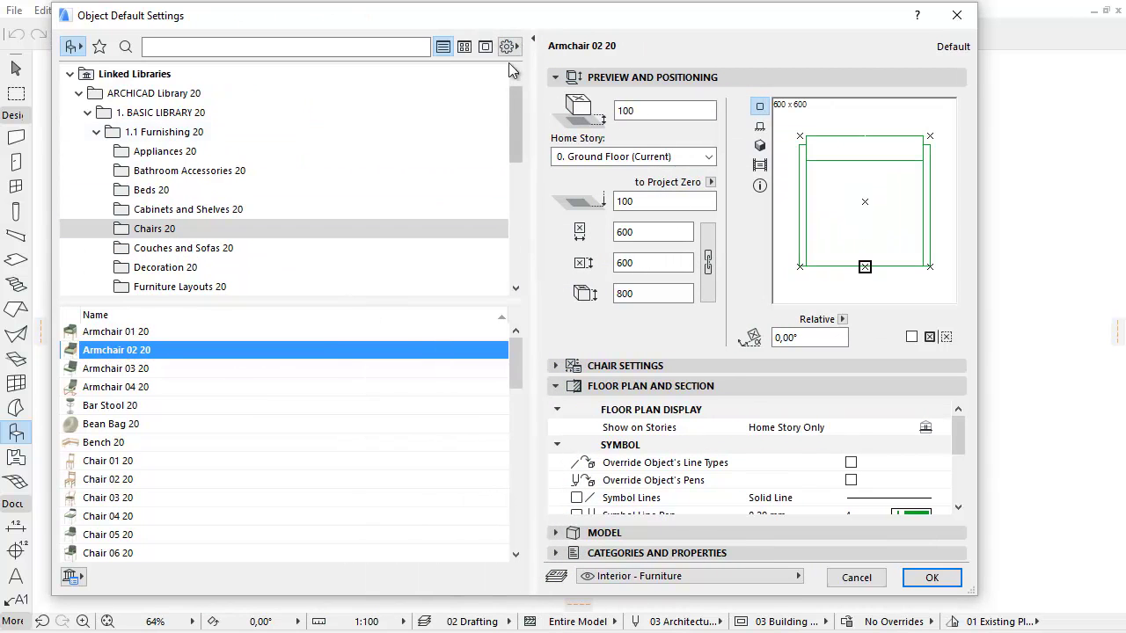
left_click(463, 46)
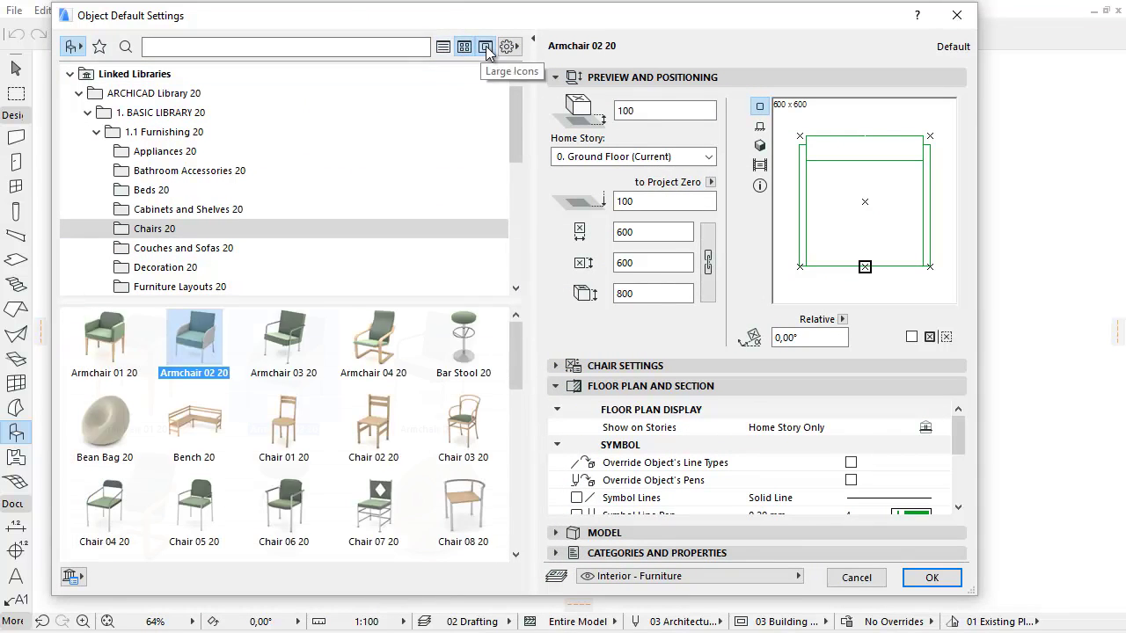
left_click(485, 46)
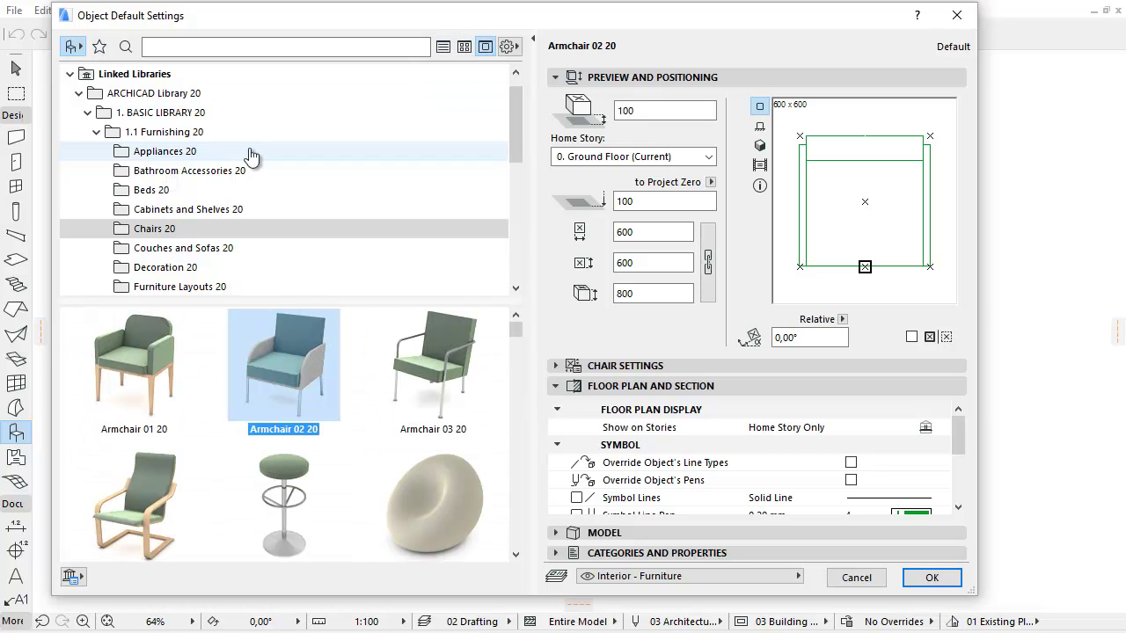
left_click_drag(54, 189, 247, 187)
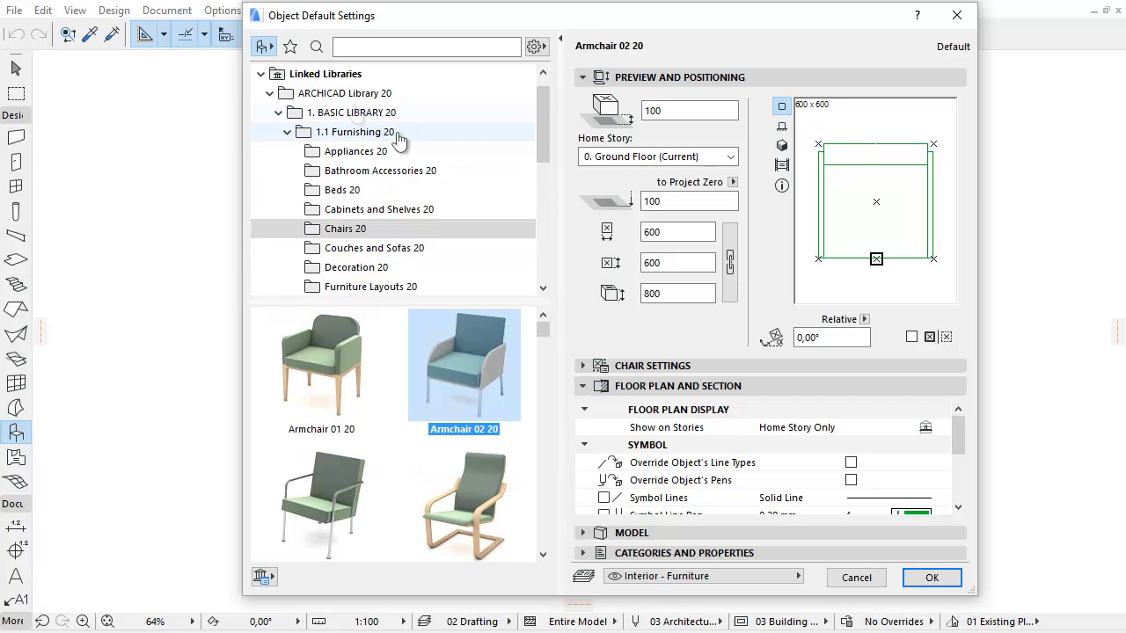
Step: Show Favorites and turn off Filter Folders Automatically in the view options
left_click(291, 47)
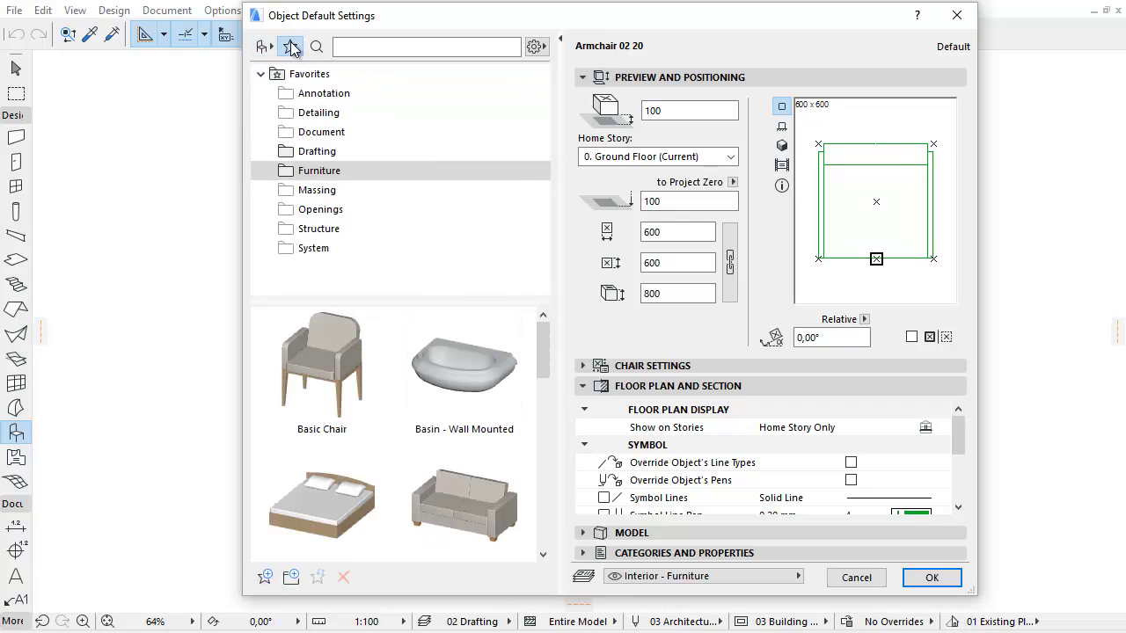
left_click(544, 48)
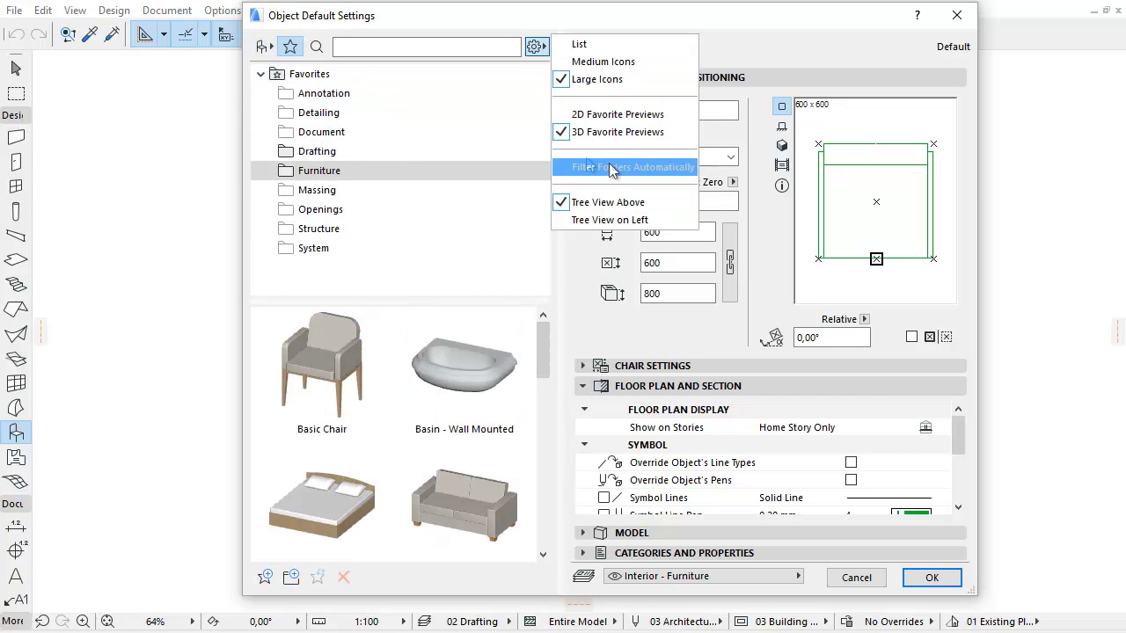
left_click(586, 169)
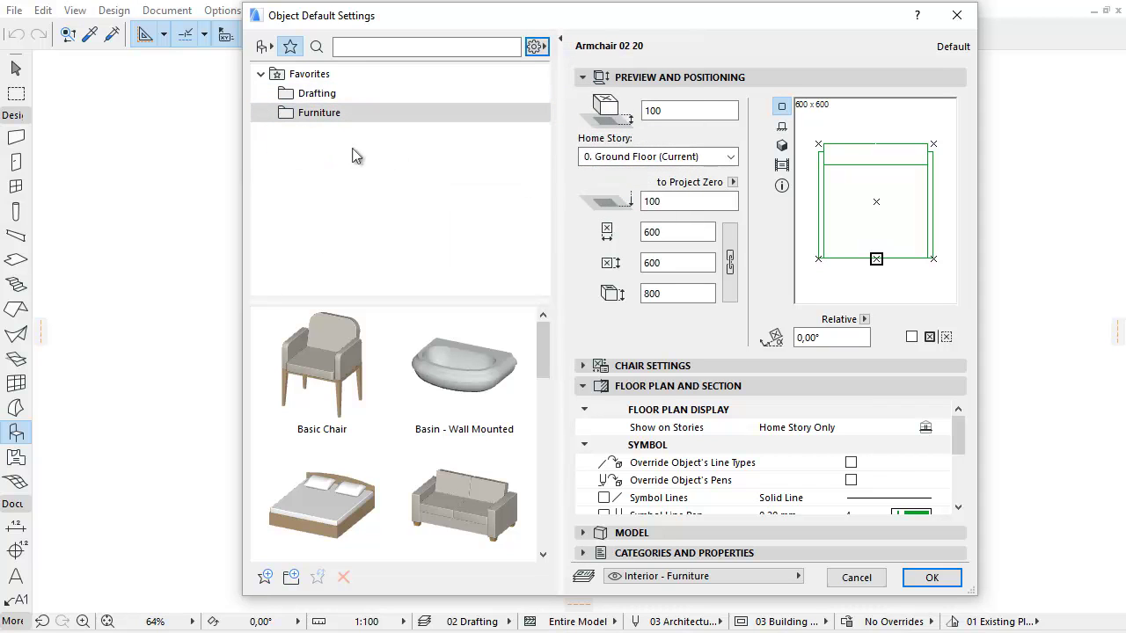
left_click(538, 47)
left_click(607, 167)
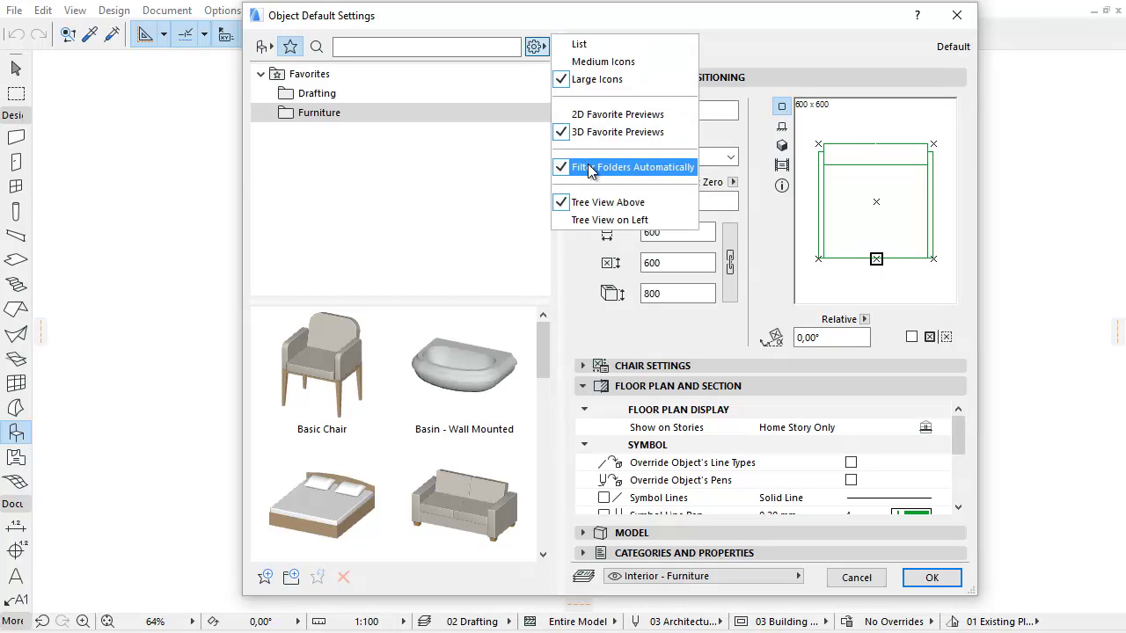
Step: Compare the empty Openings favorites folder with the Furniture folder
left_click(444, 216)
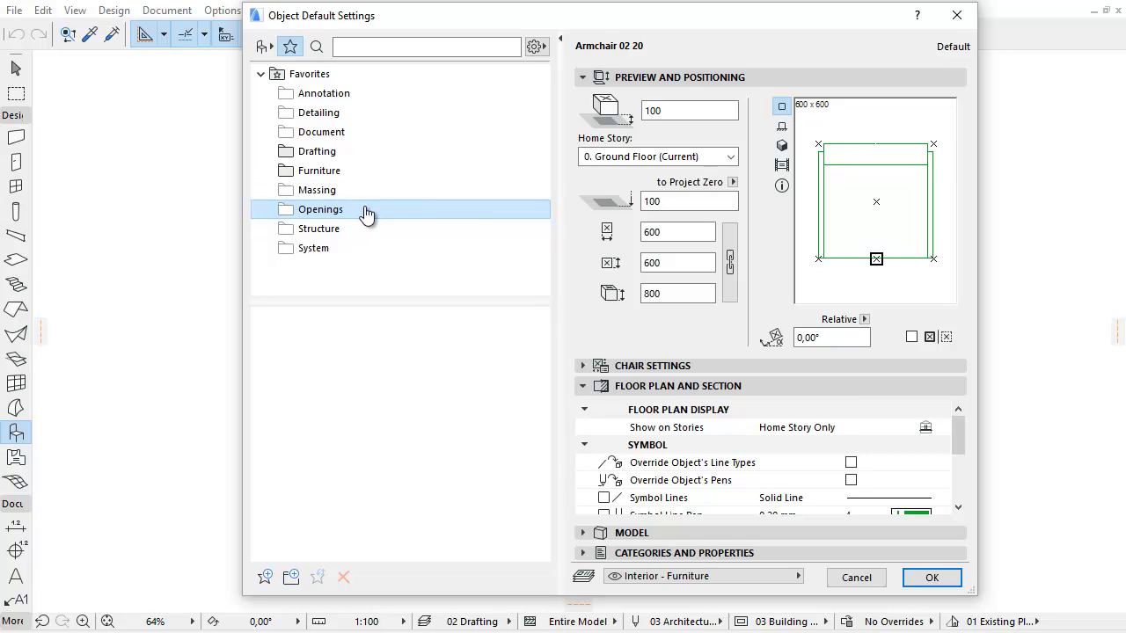
left_click(363, 176)
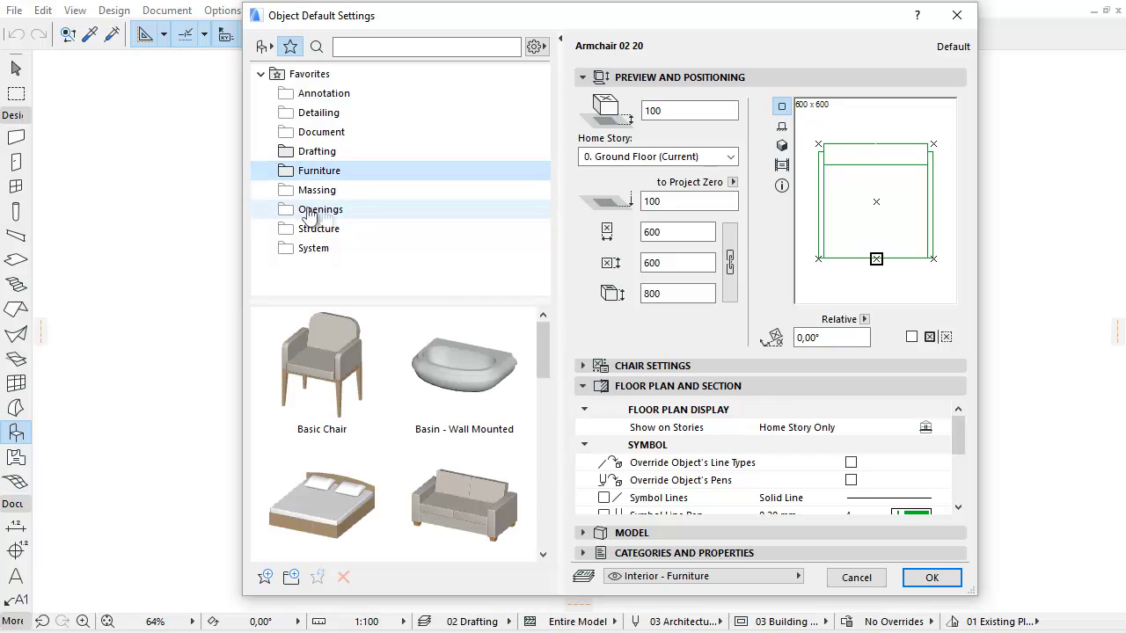
left_click(335, 218)
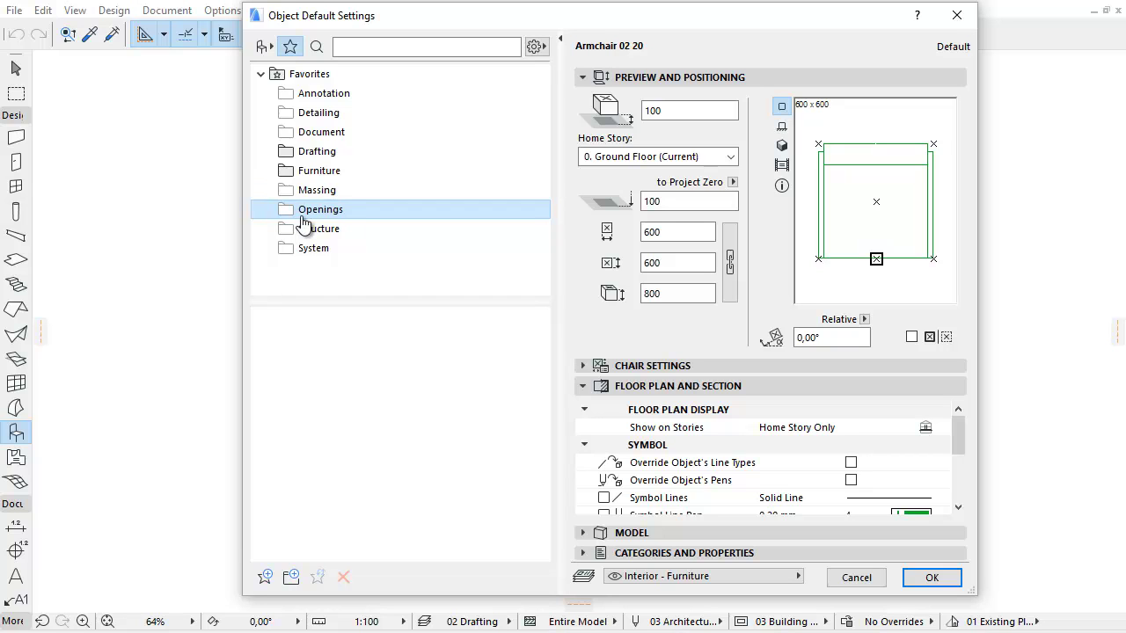
left_click(338, 174)
left_click(544, 49)
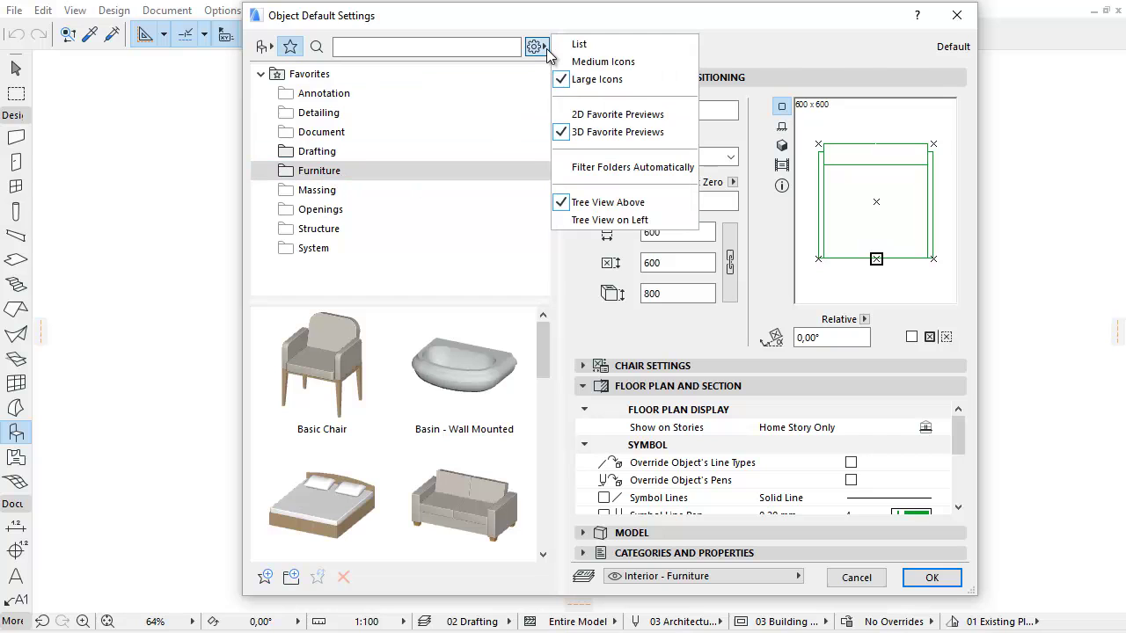
left_click(617, 115)
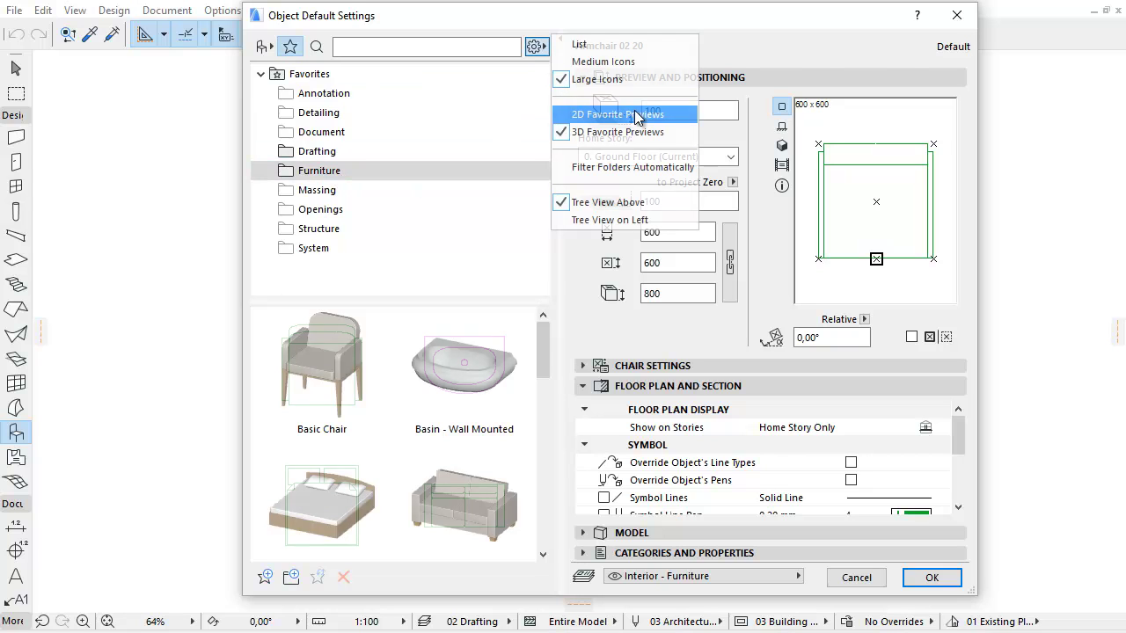
left_click(535, 47)
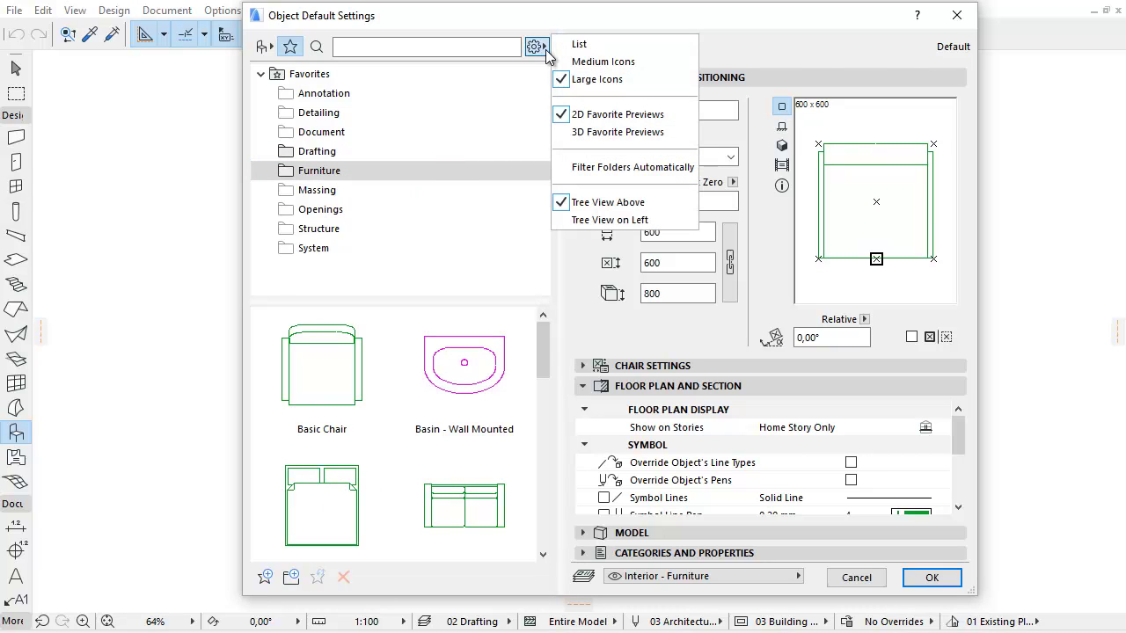
left_click(673, 141)
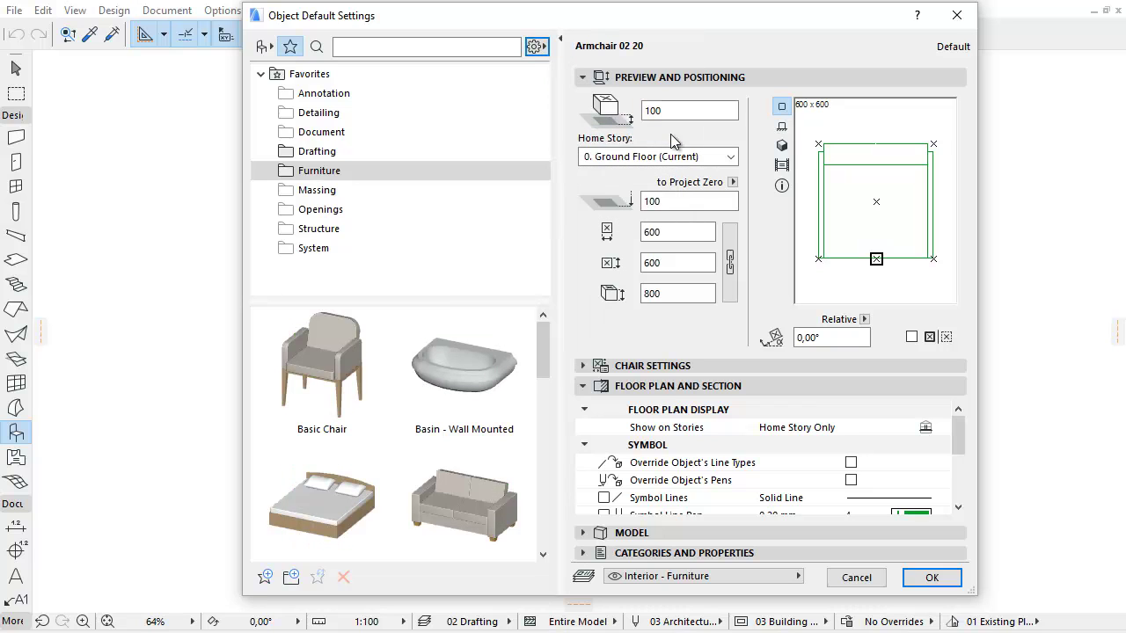
left_click(542, 50)
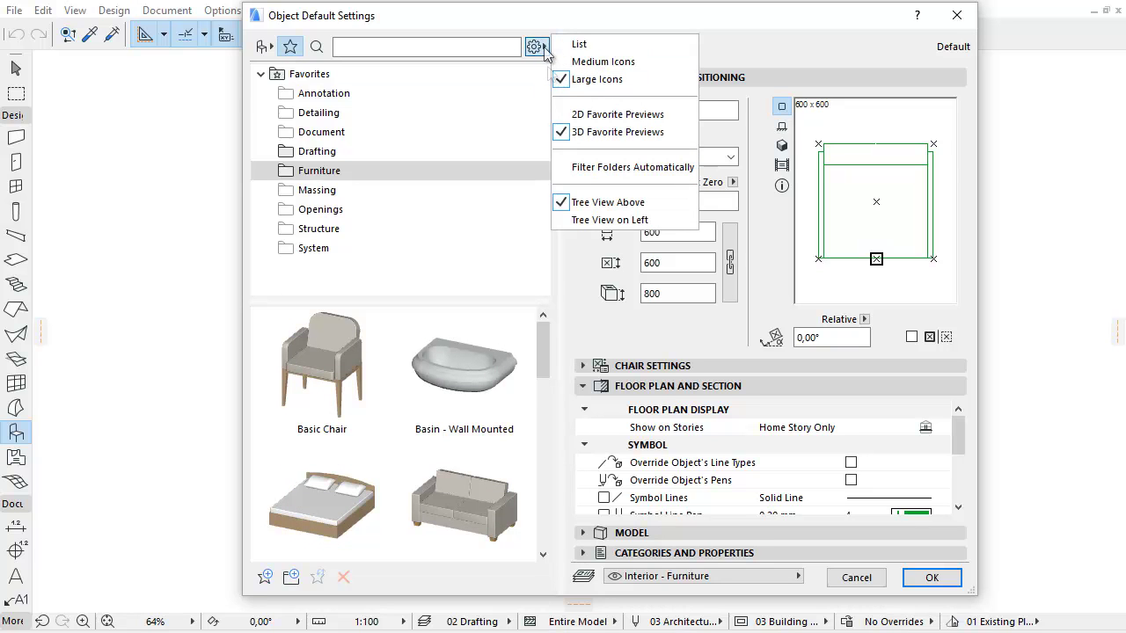
left_click(608, 220)
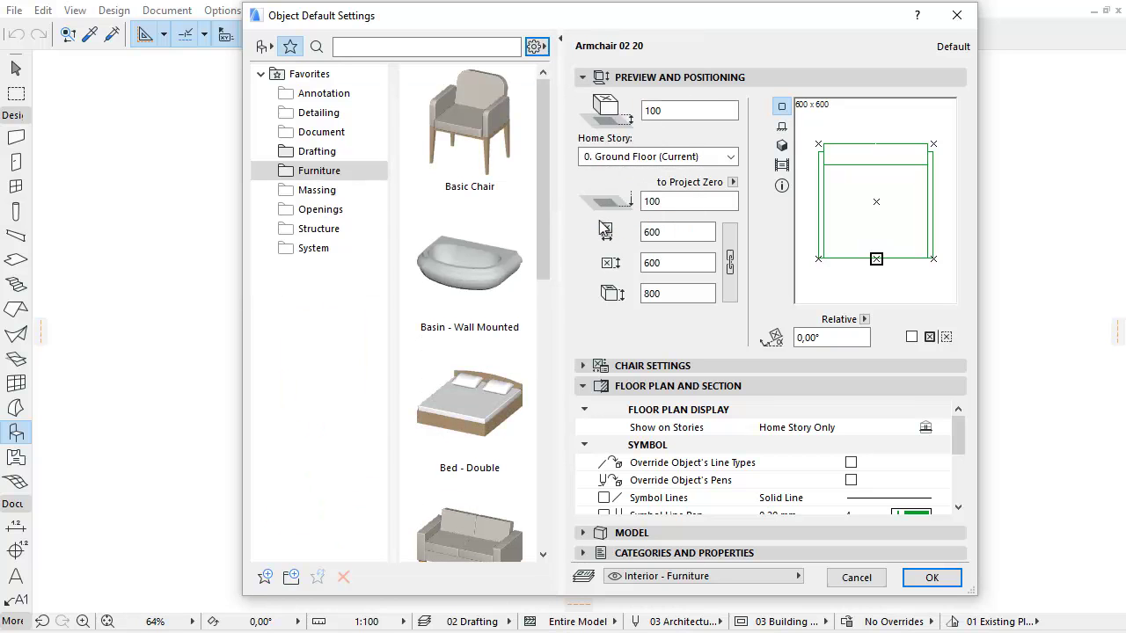
left_click_drag(542, 173, 541, 286)
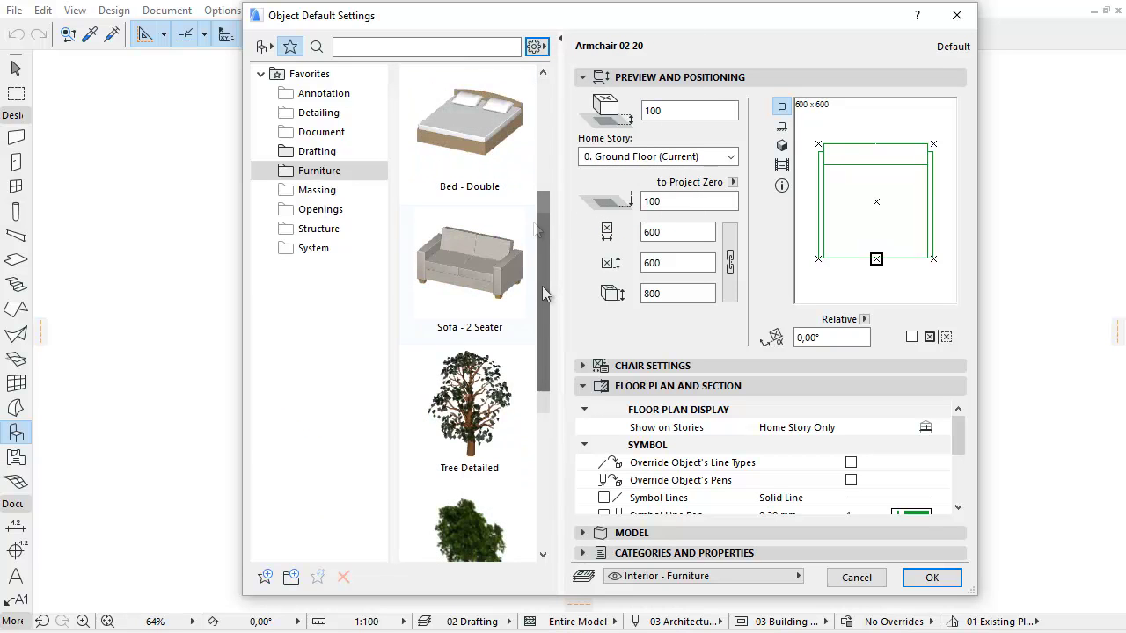
left_click(535, 47)
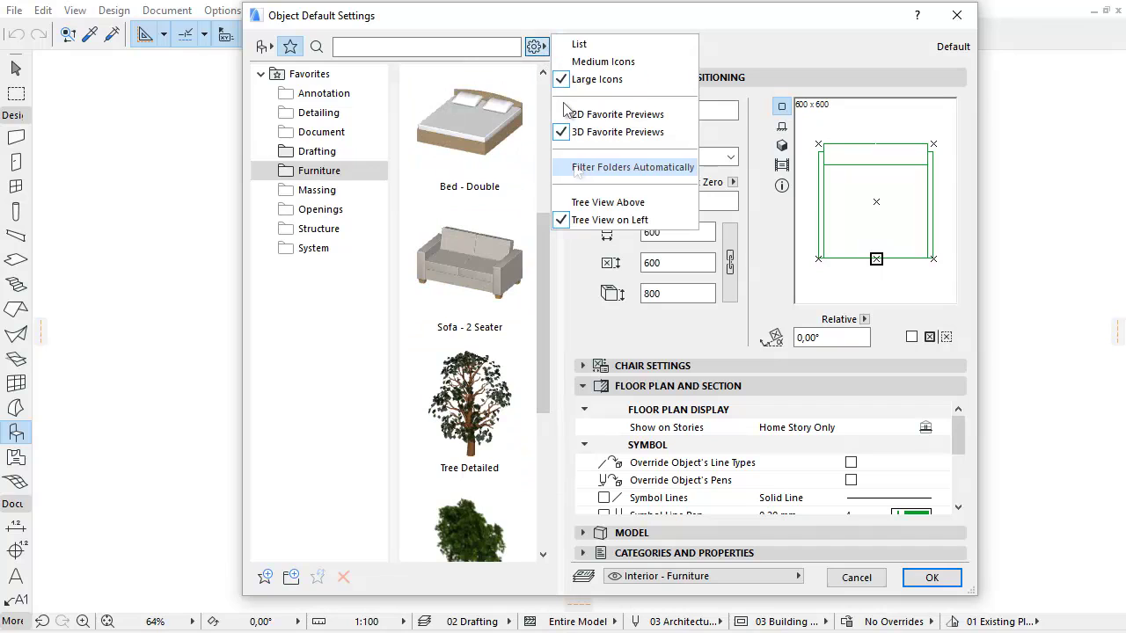
left_click(592, 203)
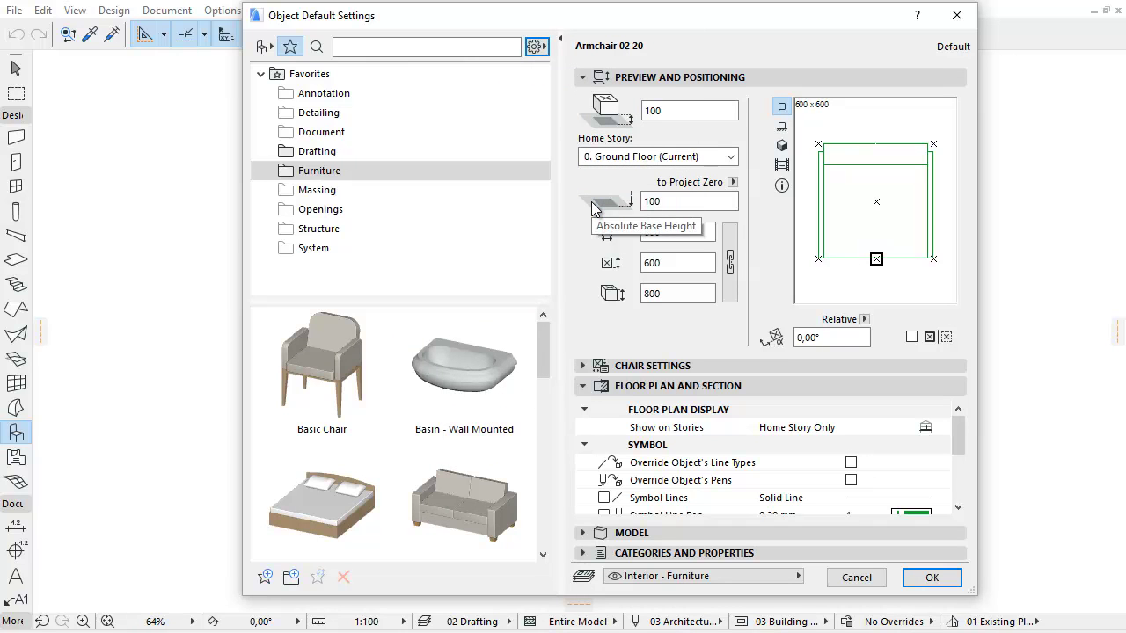
Step: Enter search mode, review the search scope options, then return to the Chairs 20 folder view
left_click(318, 49)
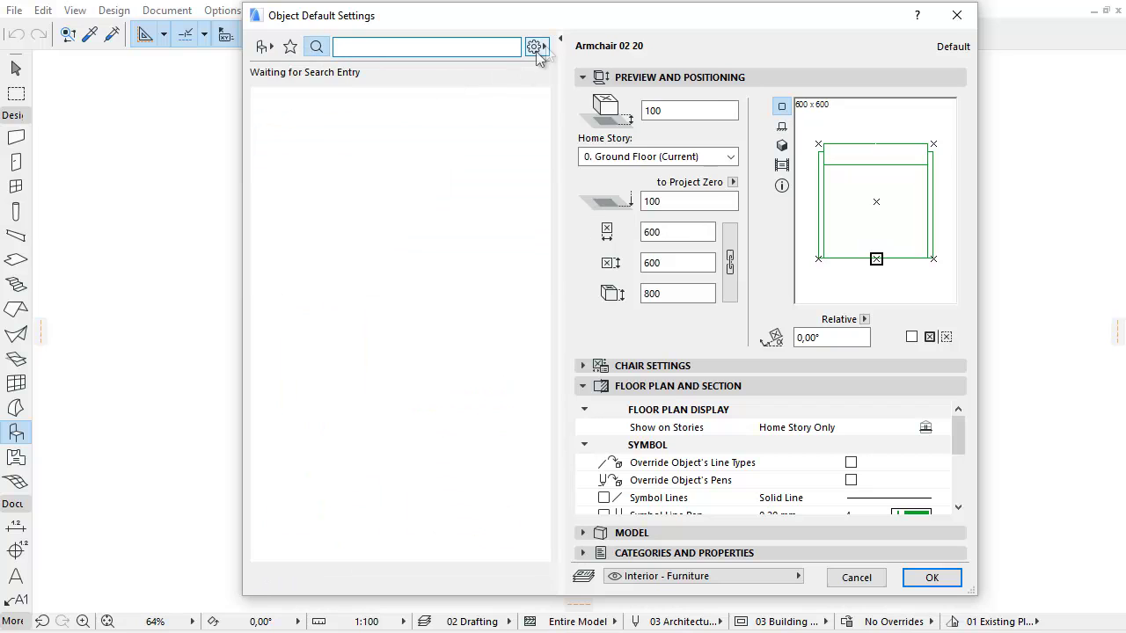
left_click(536, 46)
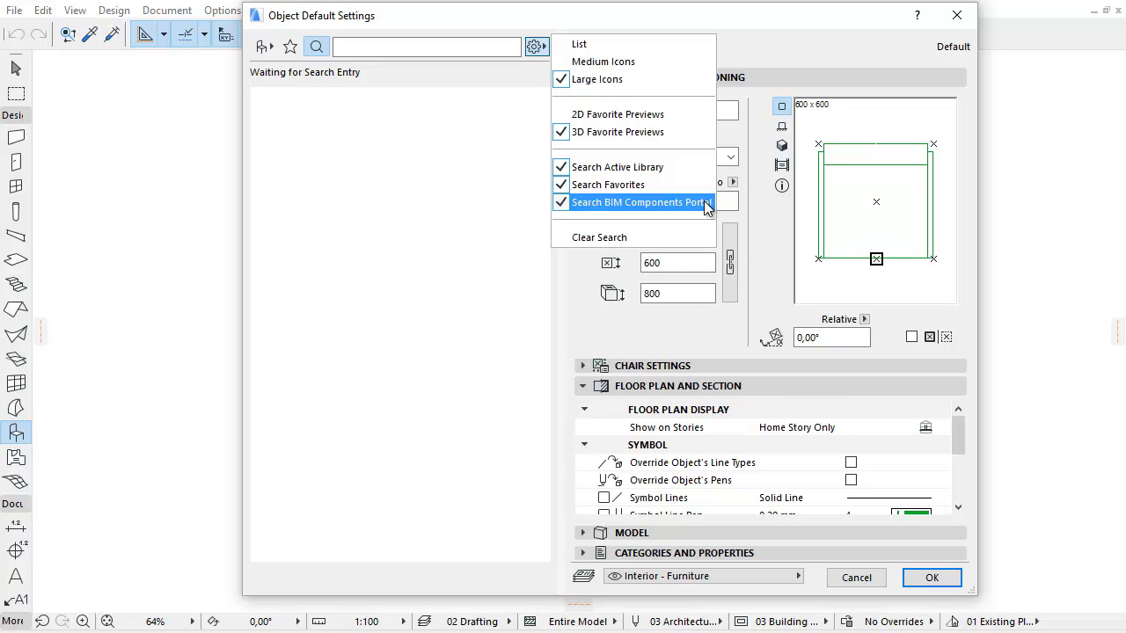
left_click(260, 48)
Step: Shorten the Object Default Settings dialog and review the library commands pop-up before closing it
left_click(259, 48)
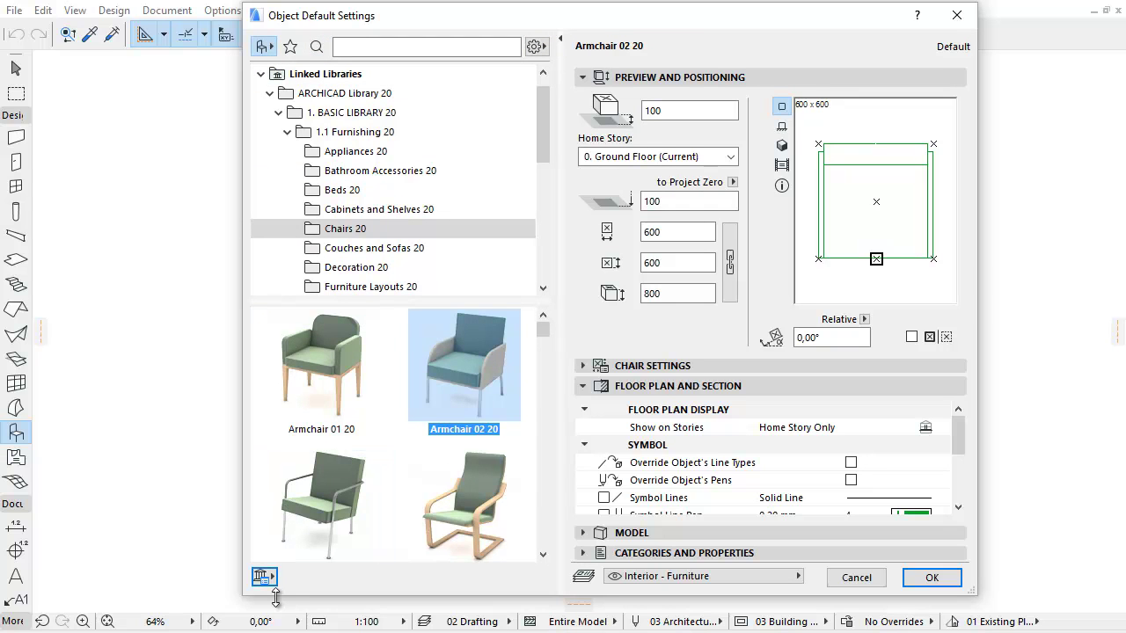
left_click_drag(276, 598, 278, 538)
left_click(275, 535)
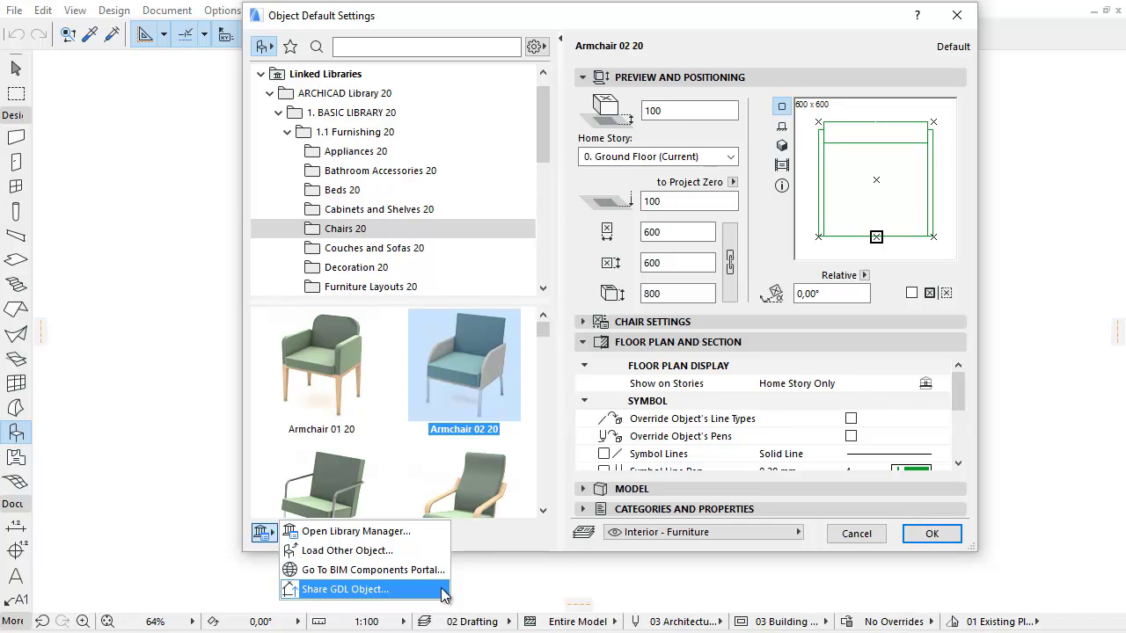
left_click(442, 350)
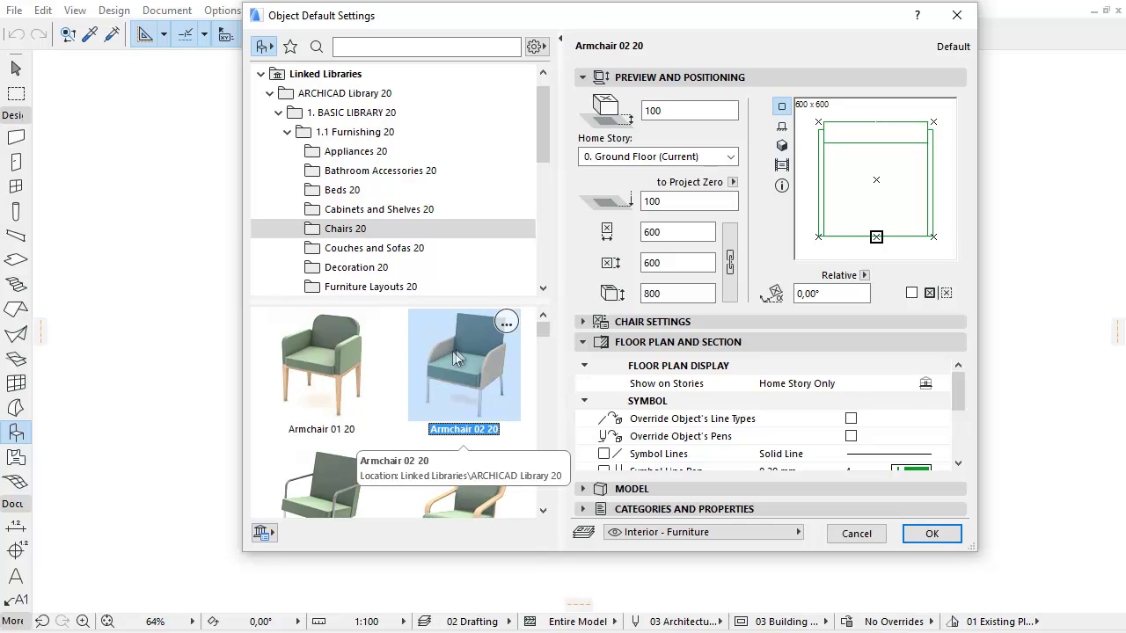
left_click(508, 326)
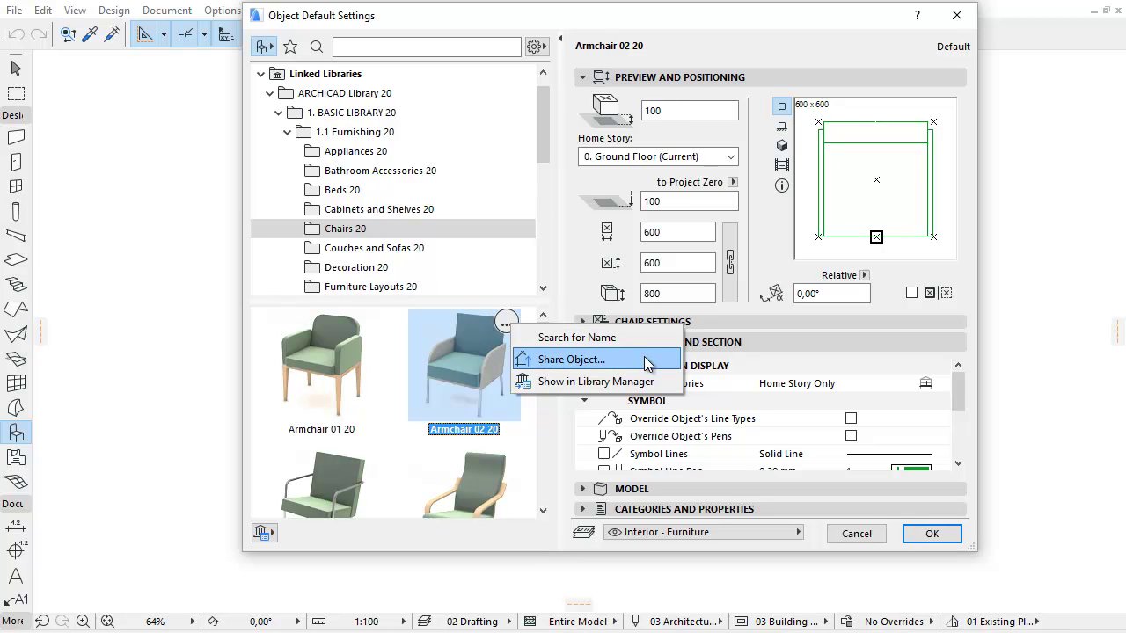
left_click(646, 364)
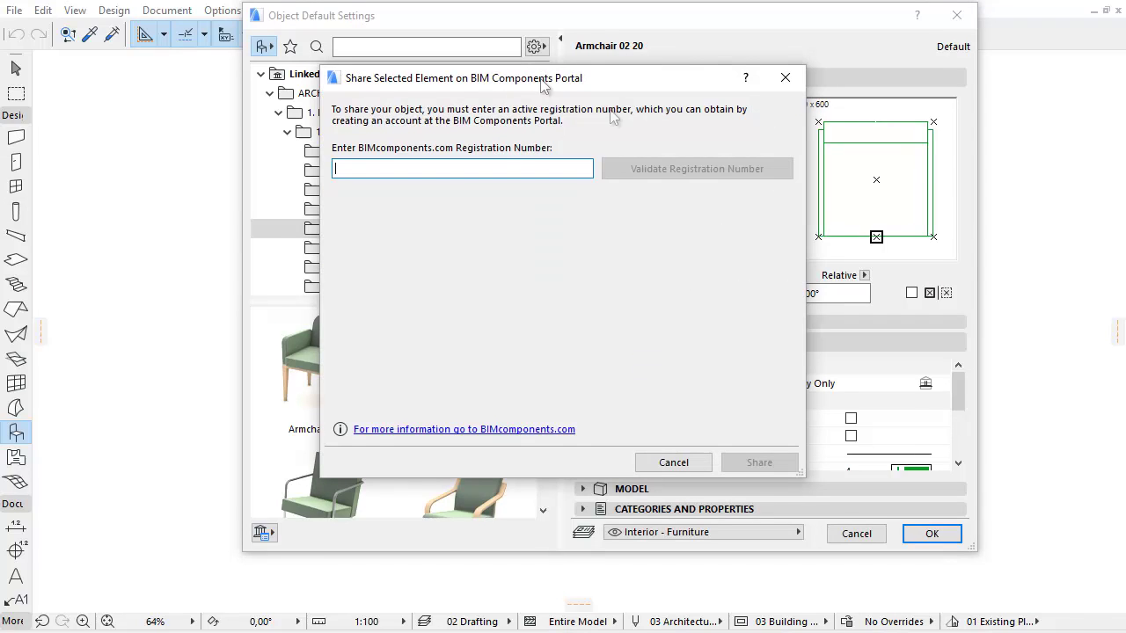
left_click(674, 461)
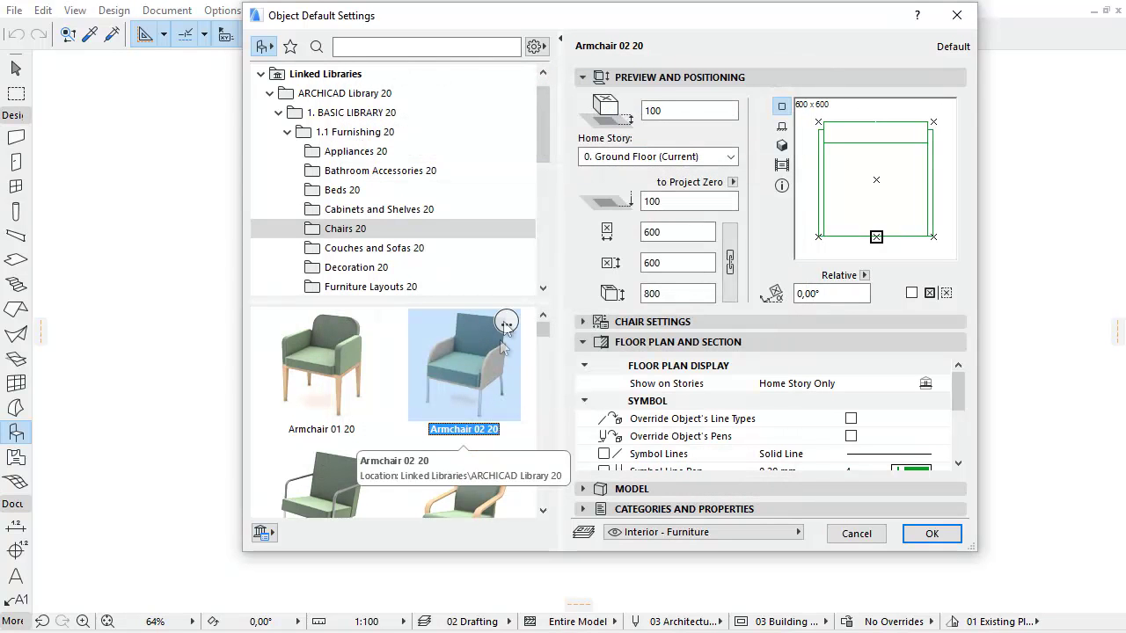
left_click(506, 321)
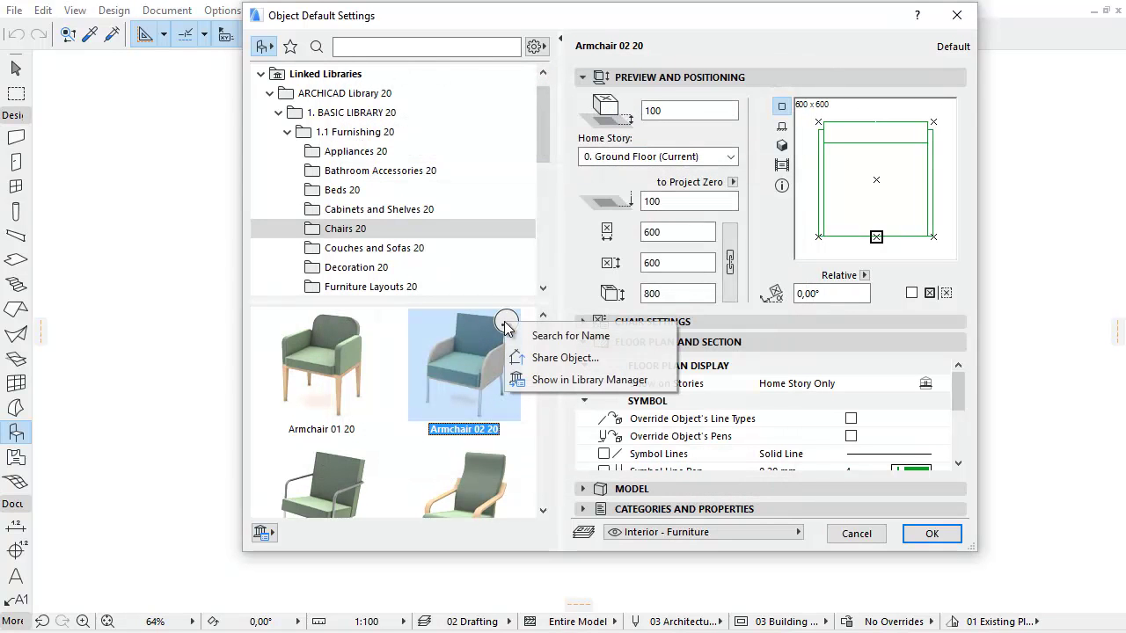
left_click(646, 380)
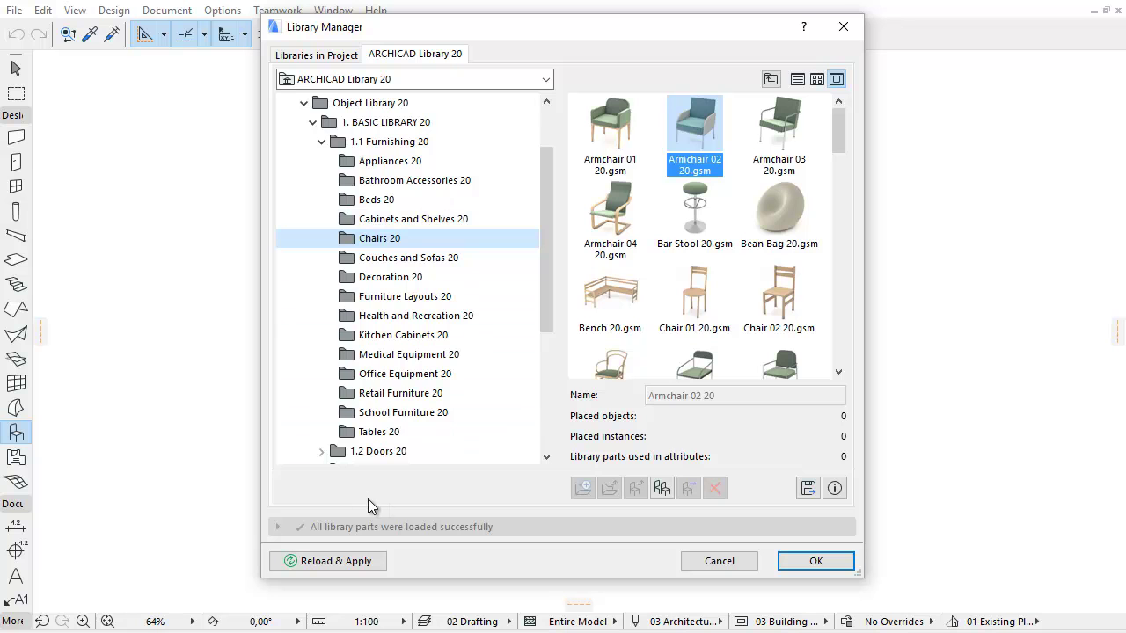
left_click(737, 565)
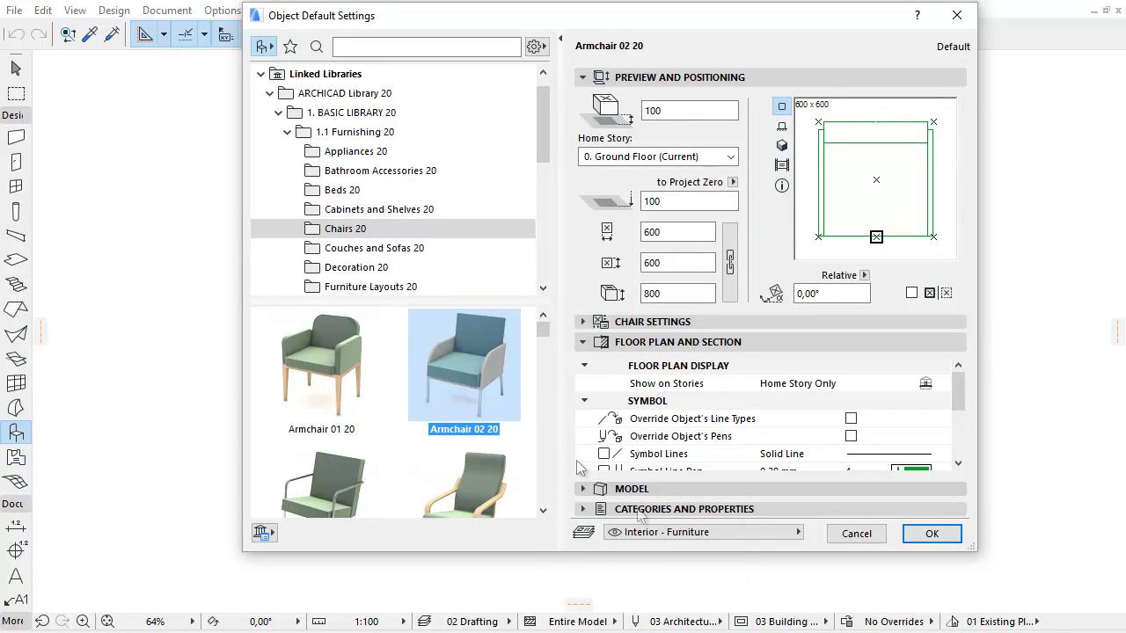
Step: Display the Chairs 20 objects as Medium Icons, three per row
left_click(538, 47)
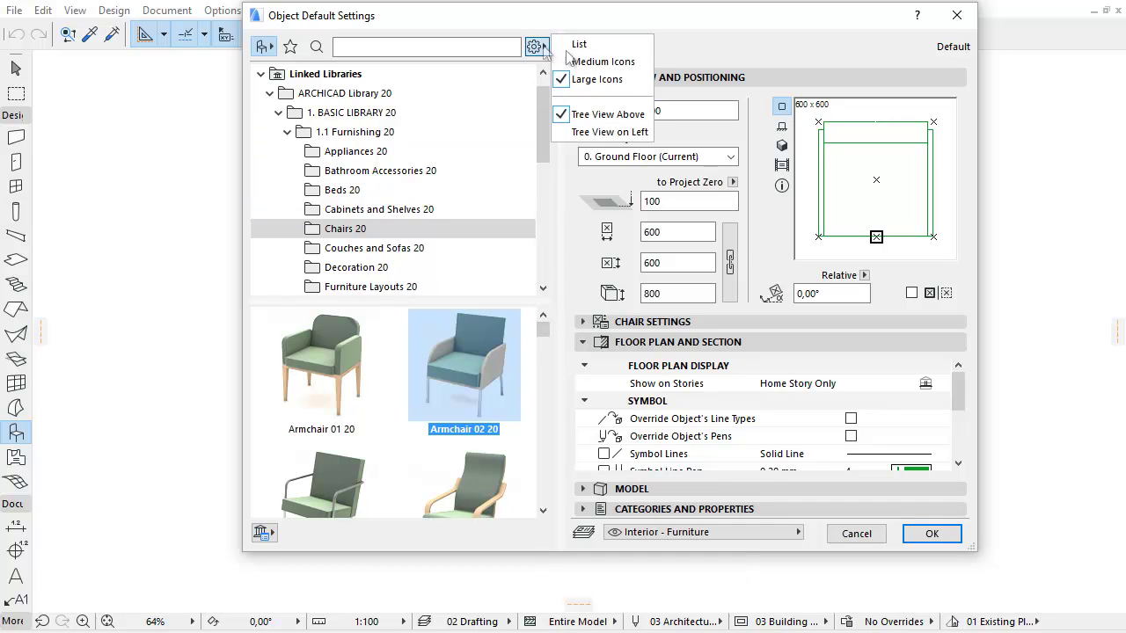
left_click(582, 61)
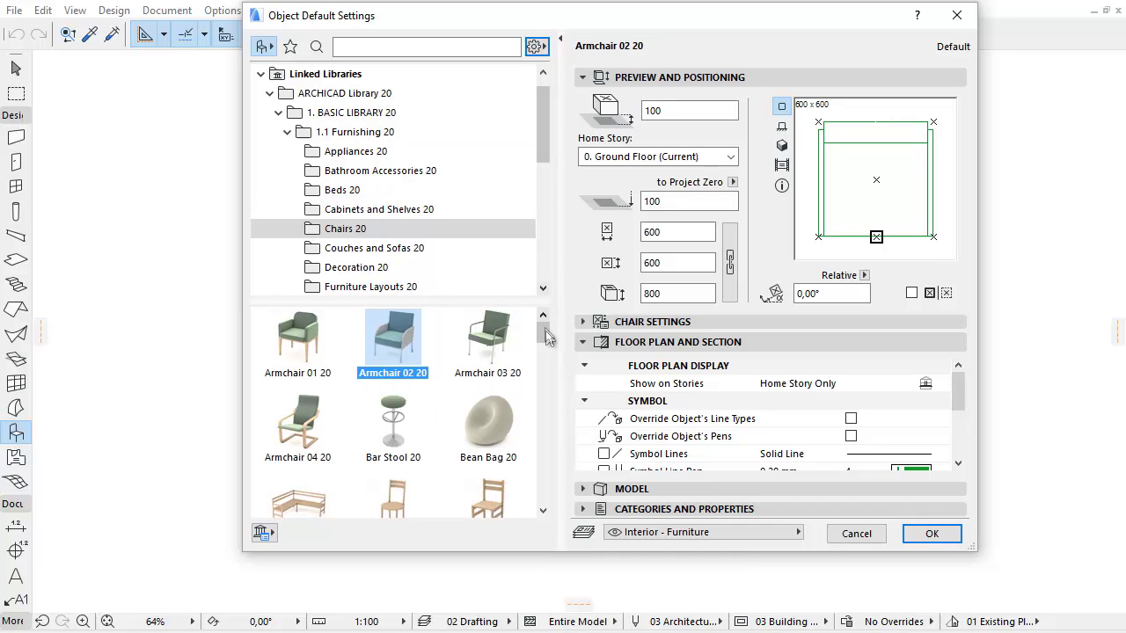
mouse_move(546, 336)
left_mouse_down()
mouse_move(546, 402)
mouse_move(543, 328)
left_mouse_up()
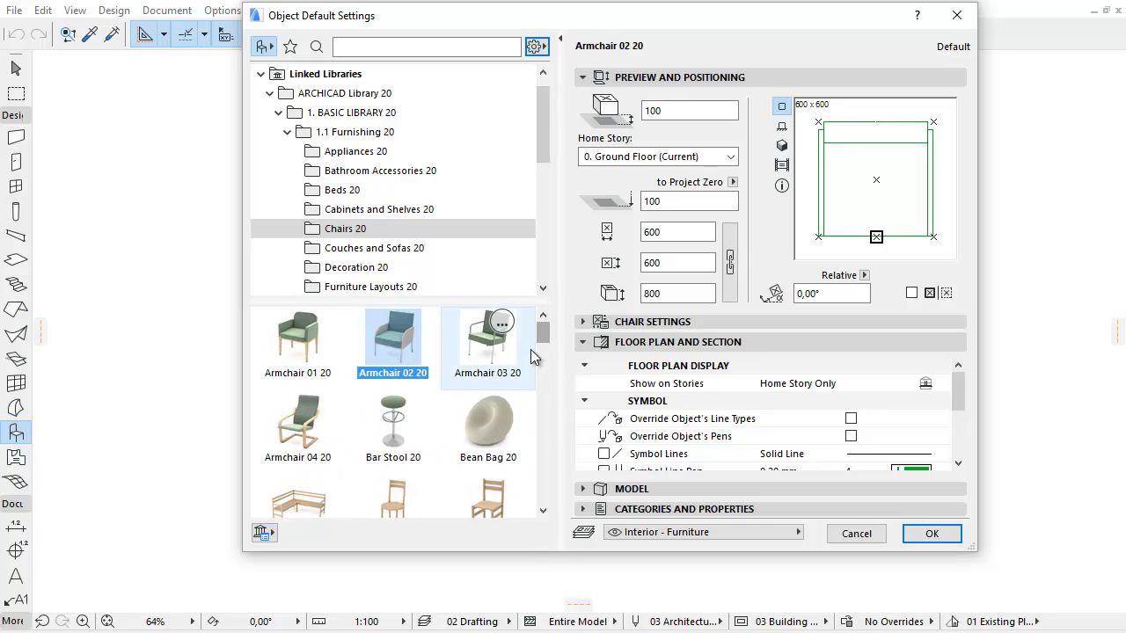